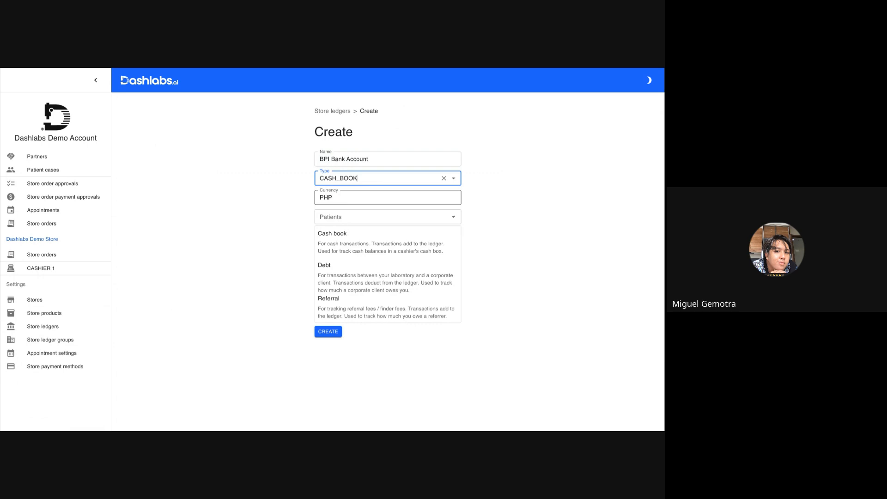
Step: Create the BPI Bank Account cash book ledger in PHP and mark the ledger item as done on the checklist slide
click(328, 333)
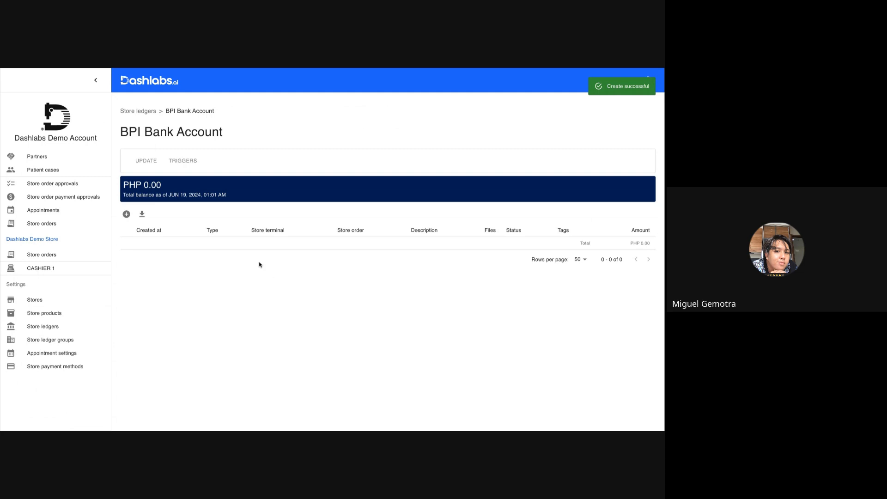
double_click(166, 134)
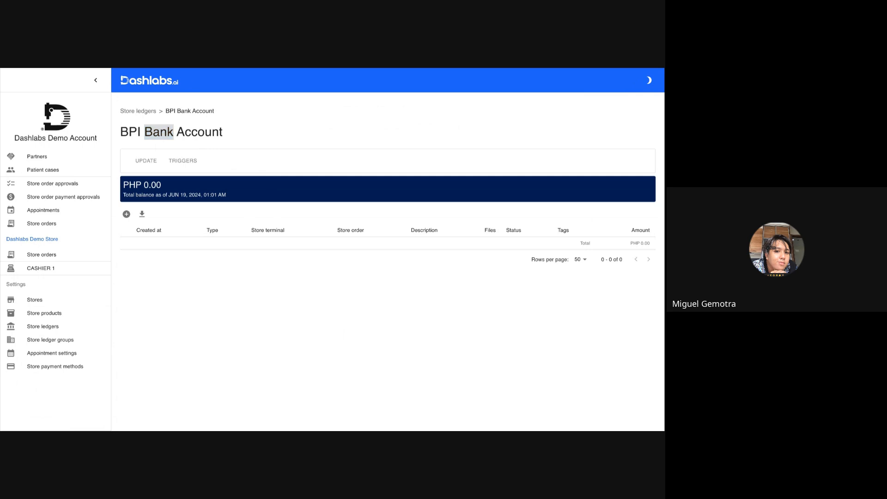
key(alt+Tab)
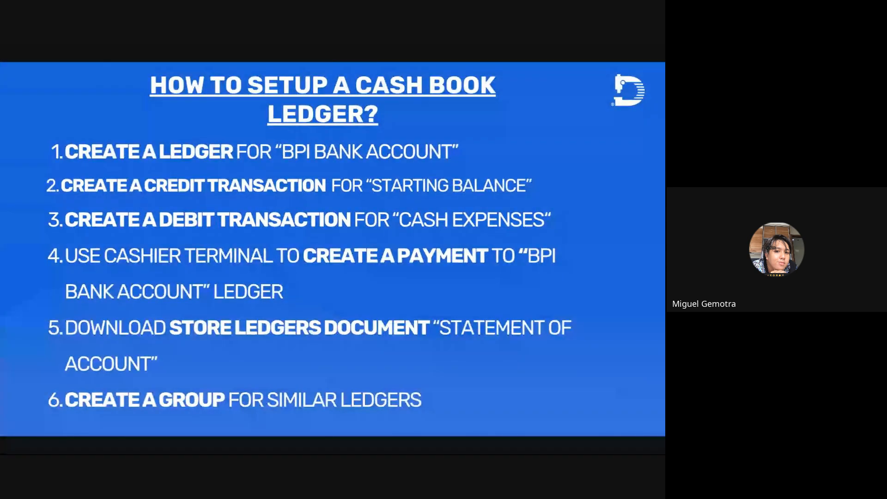
key(Right)
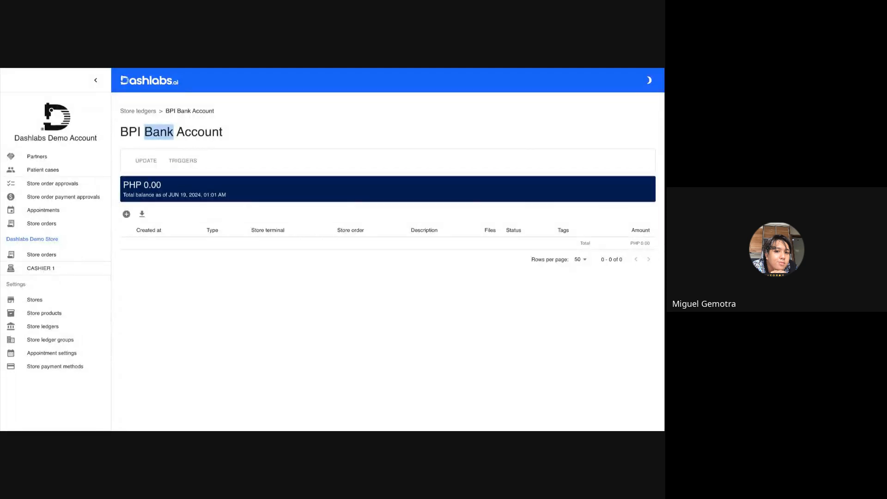
Step: Create a CREDIT transaction of 790000 in the BPI Bank Account ledger, described "INITIAL BALANCE FOR THE MONTH OF JUNE", with the receipt image attached
click(126, 214)
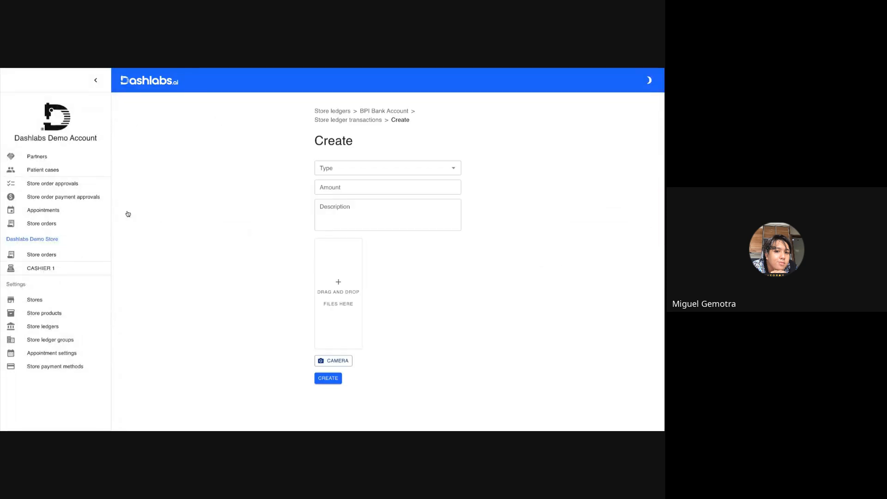
click(354, 163)
click(345, 199)
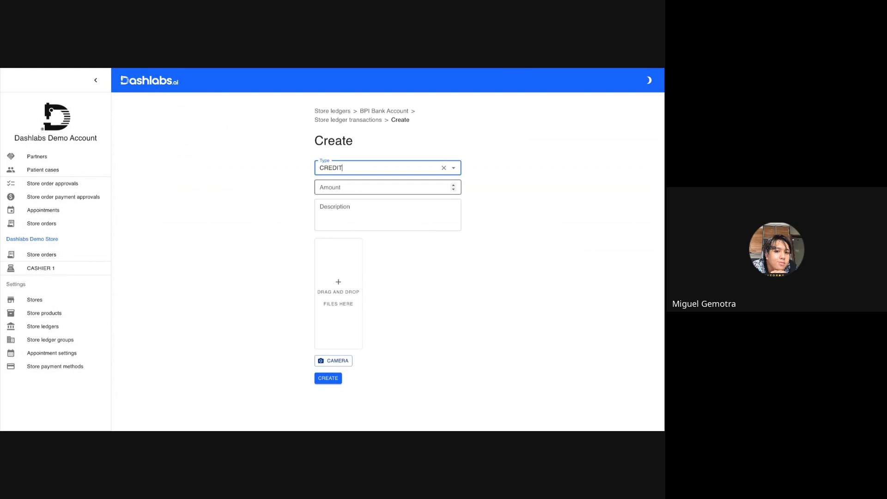
click(369, 188)
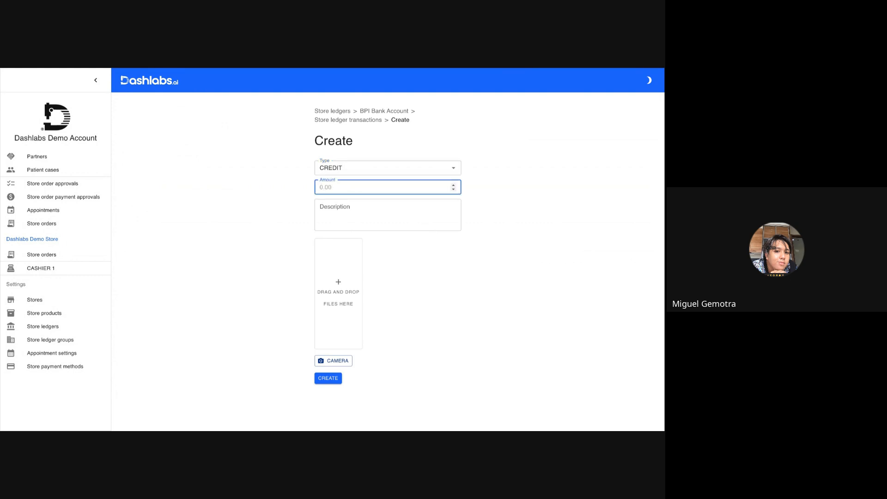
text(790000)
click(345, 215)
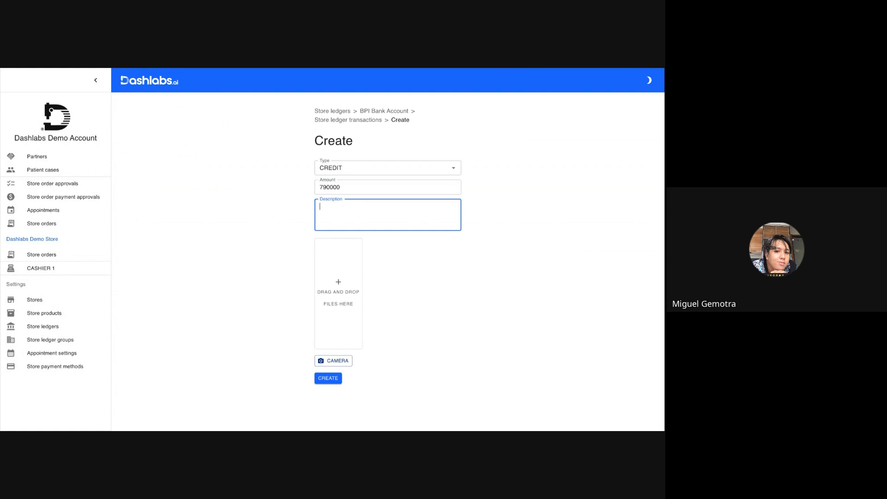
text(INITIAL BALANCE FOR THE MONTH OF JUNE)
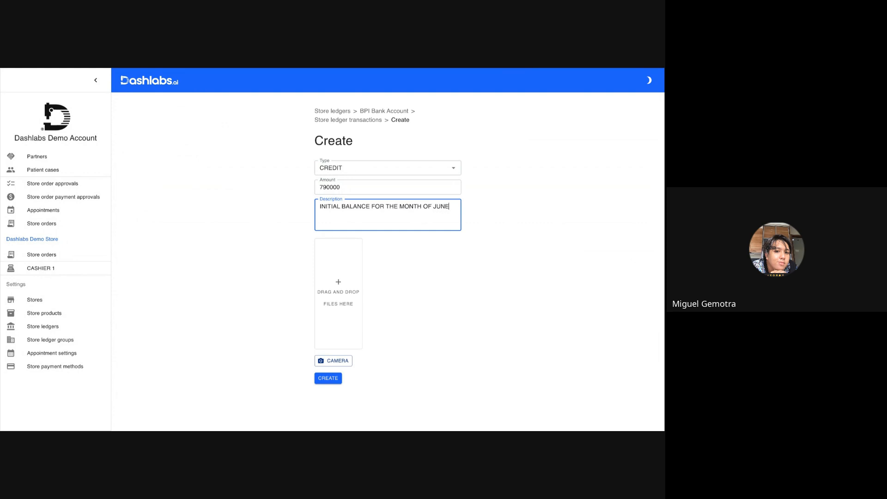
click(336, 265)
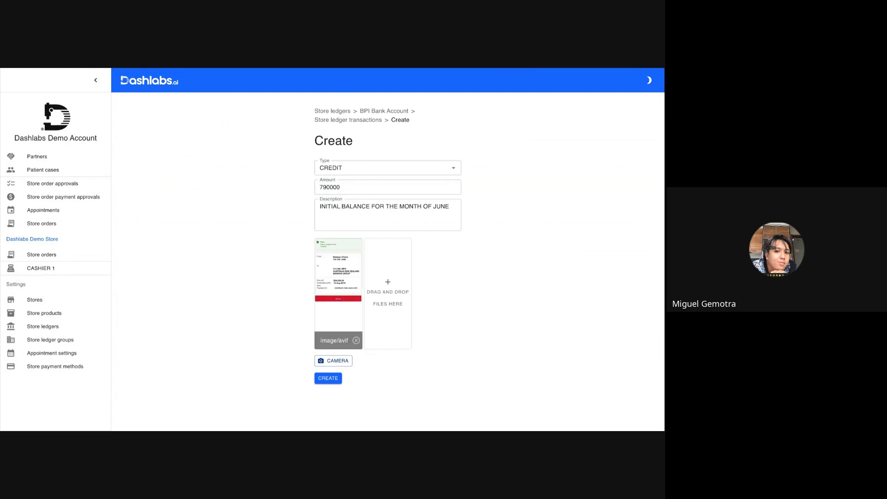
click(328, 379)
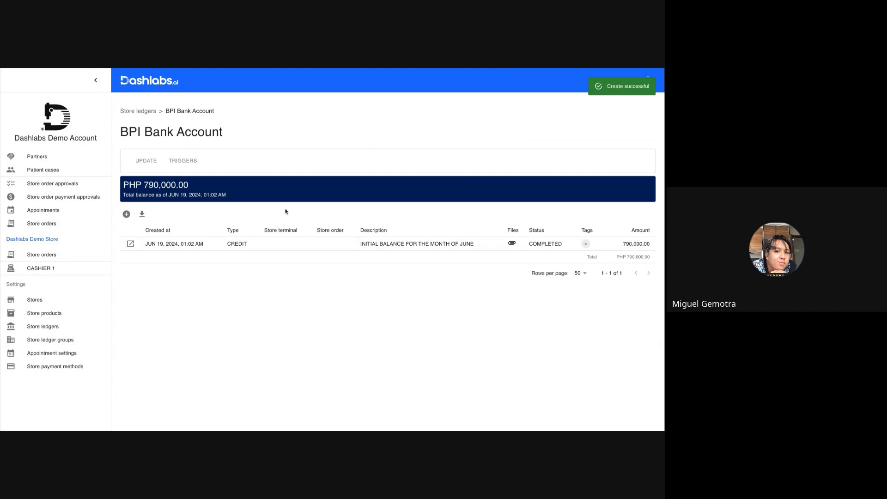
Step: Examine the ledger's total balance and the credit transaction's row, and advance the checklist slide
drag(144, 183, 197, 189)
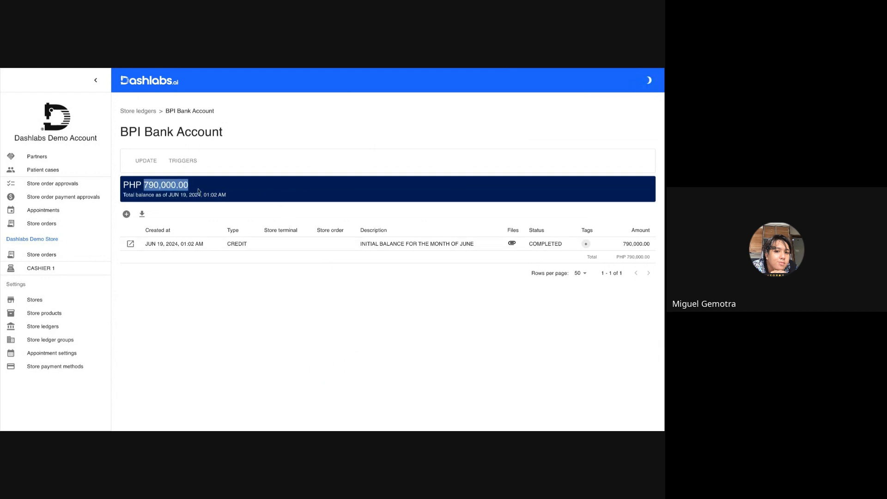
click(197, 188)
double_click(168, 185)
drag(226, 244, 504, 248)
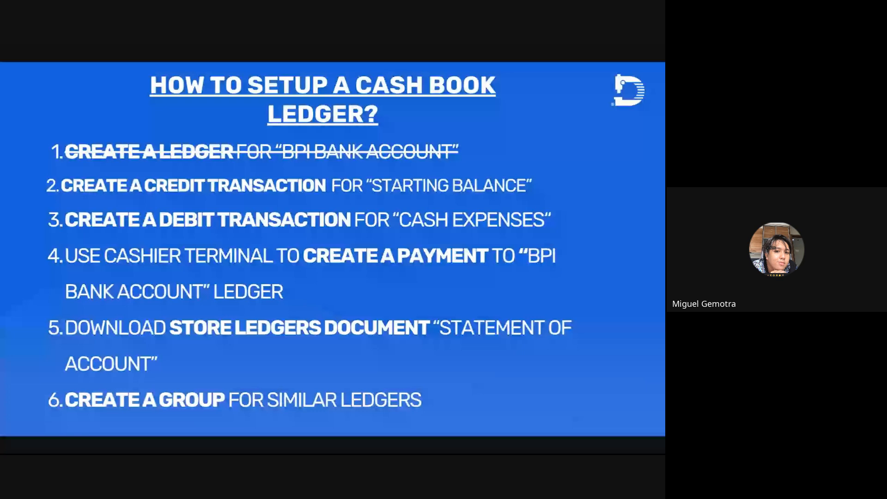
key(Right)
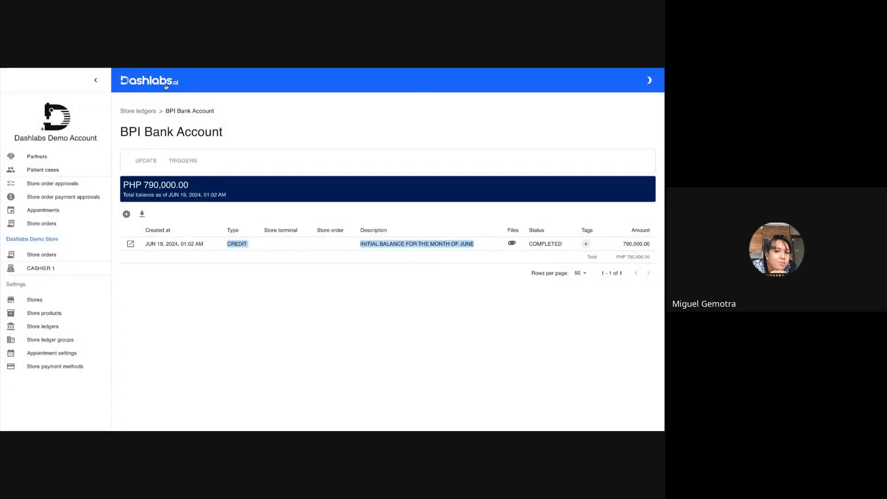
Step: Fill in a new DEBIT ledger transaction of 80000, described "petty cash withdrawal for the month of June" with a reference ID line below
click(126, 214)
click(332, 168)
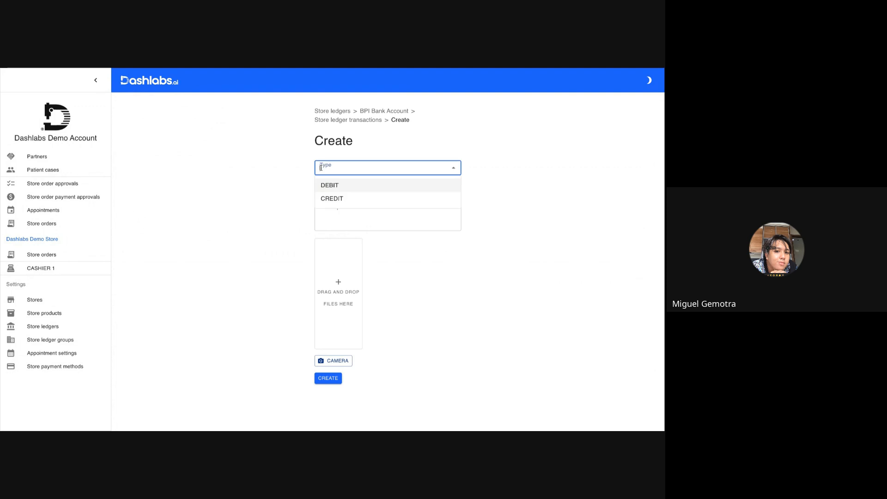
click(331, 185)
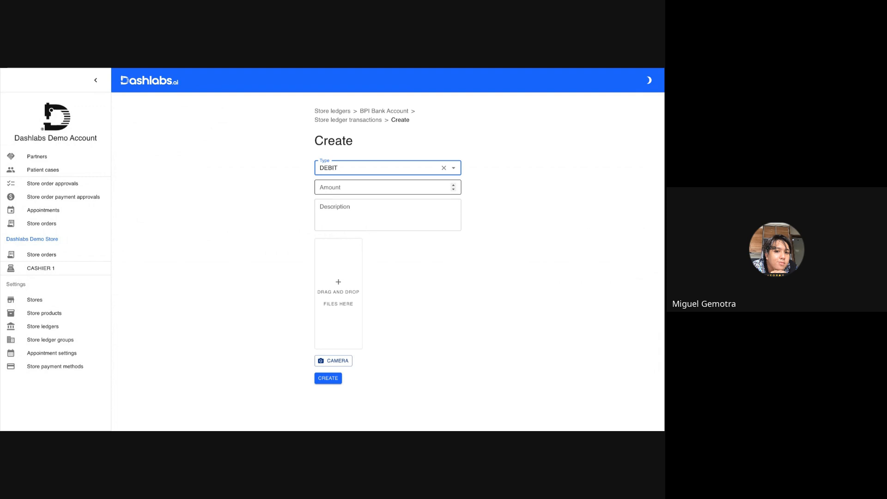
click(387, 187)
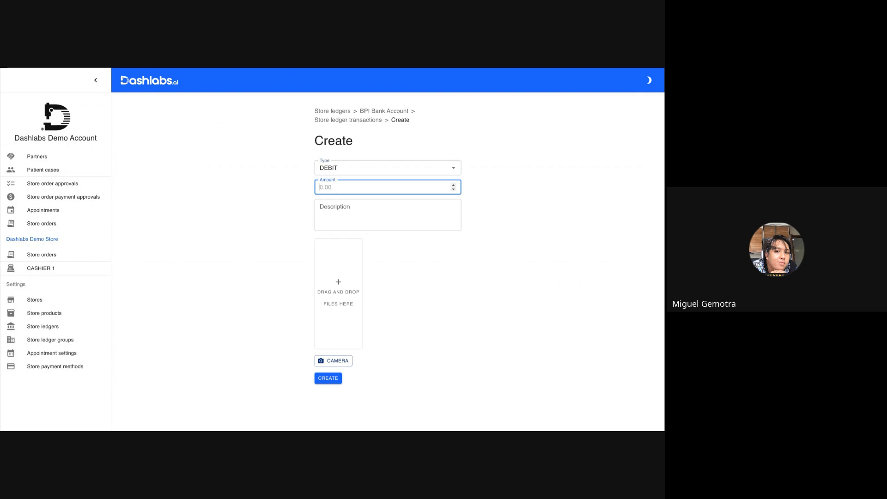
text(80000)
click(330, 213)
text(pe)
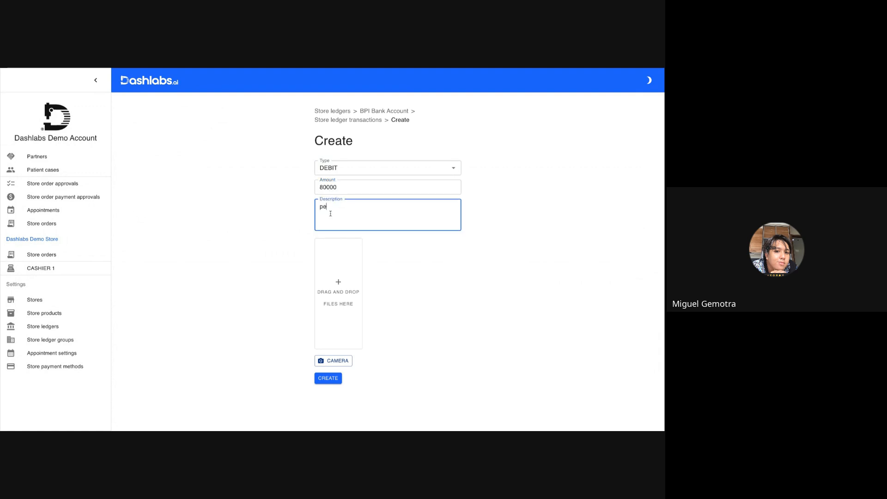
text(tty cash withdrawal for the month of June)
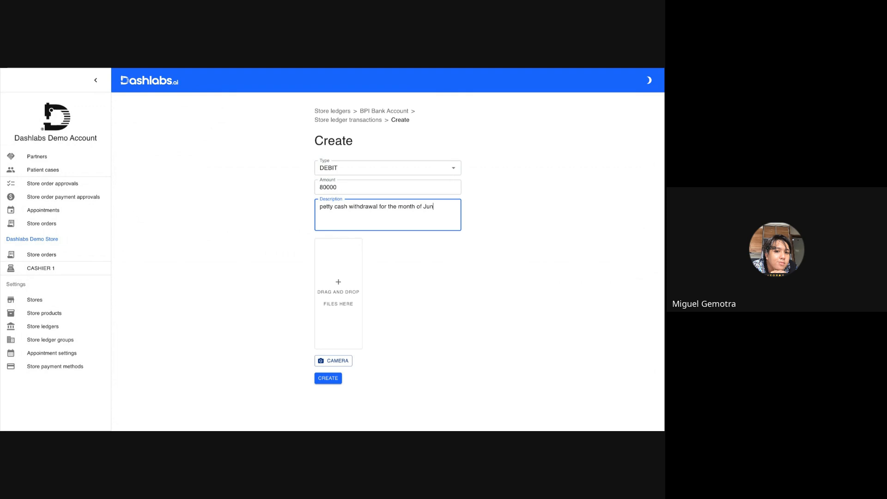
key(Return)
key(Return)
text(reference id: 123456)
Step: Attach the receipt image to the petty cash withdrawal and create the transaction
click(345, 279)
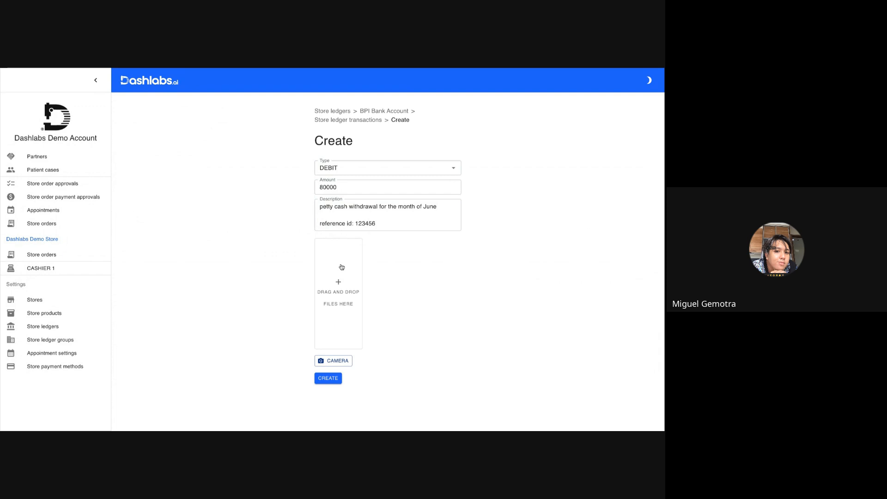
double_click(235, 184)
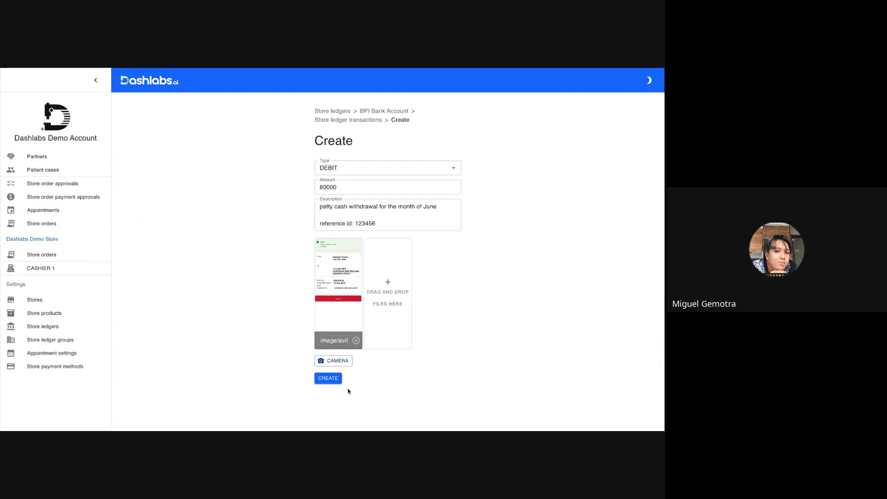
click(335, 378)
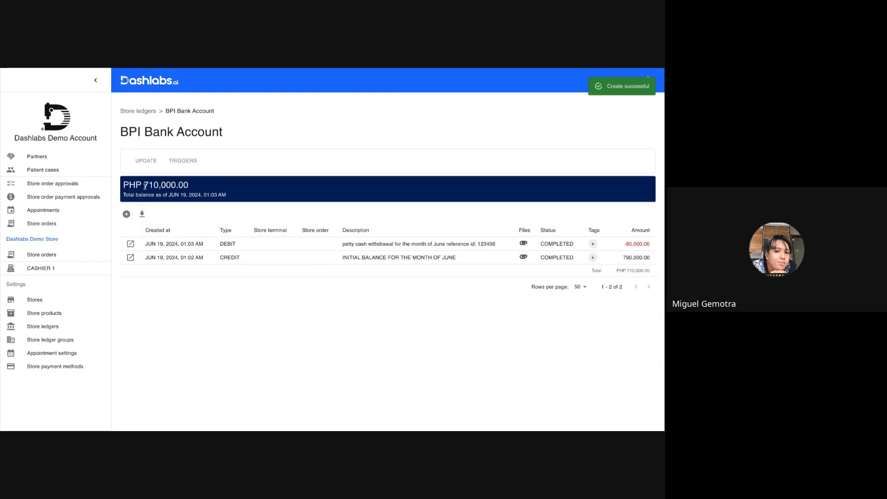
Step: Examine the ledger's total balance and the debited amount, and return from the checklist slide to Dashlabs
drag(144, 185, 187, 185)
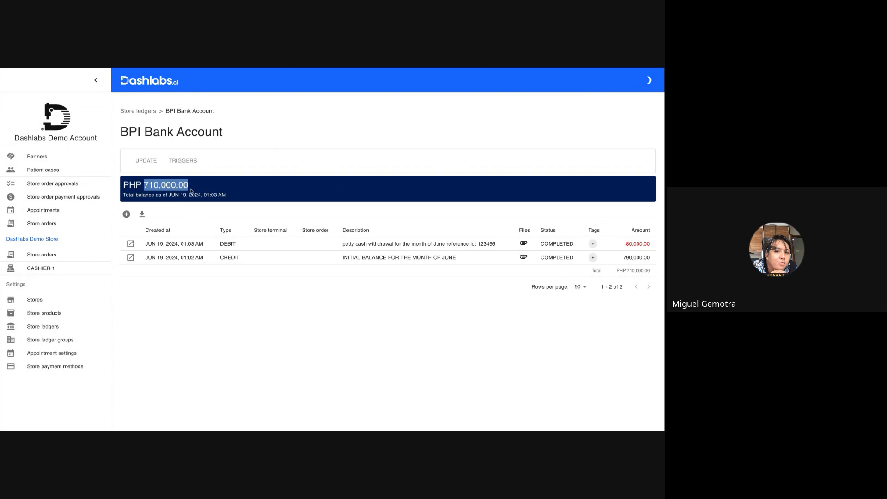
drag(639, 289, 652, 245)
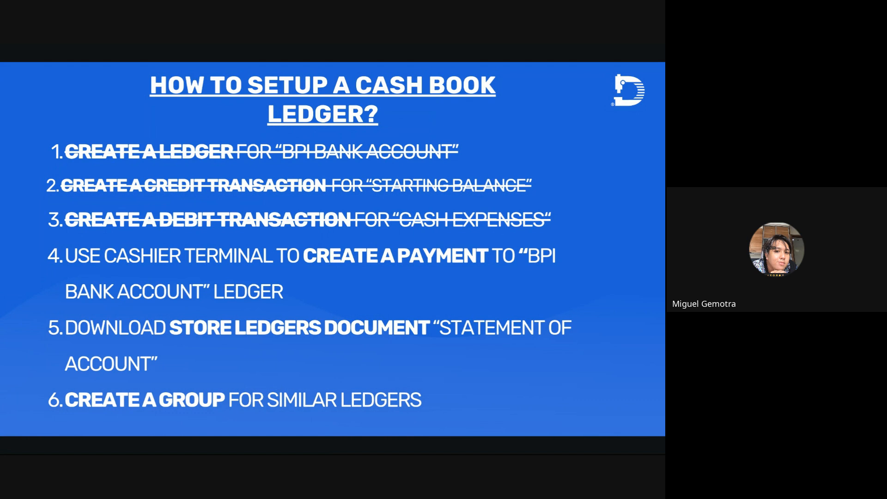
key(alt+Tab)
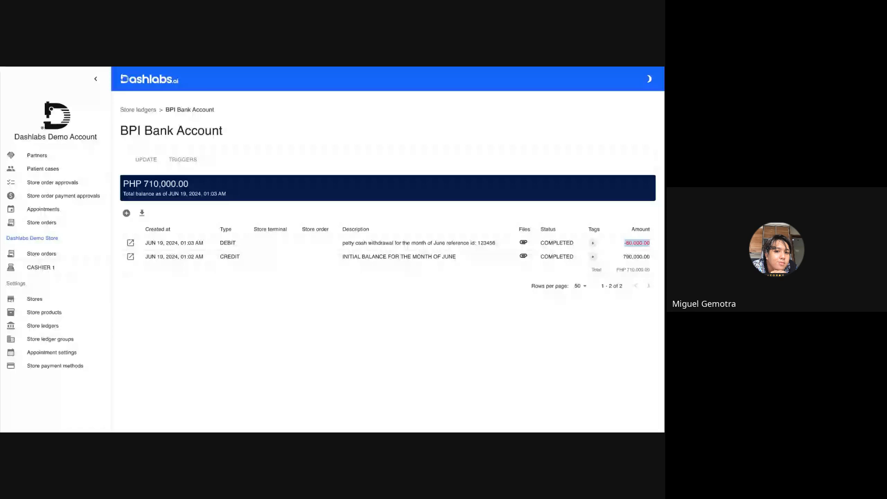
Step: Start an order in CASHIER 1 for the first suggested patient with the regular-price CONSULTATION WITH MED CERT / PRESCRIPTION
click(48, 270)
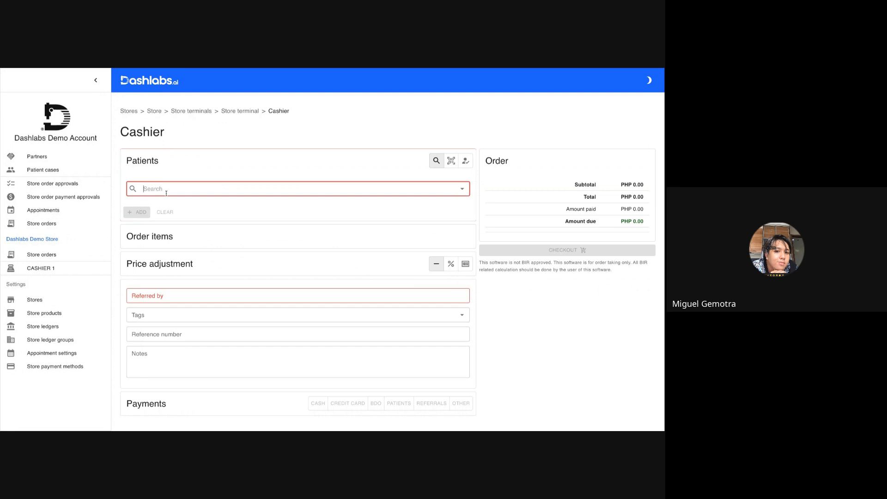
click(144, 204)
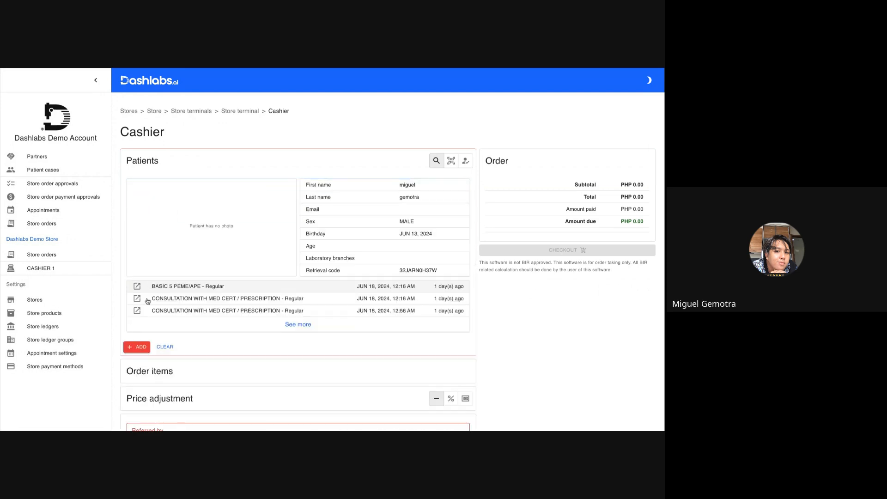
click(137, 348)
click(162, 277)
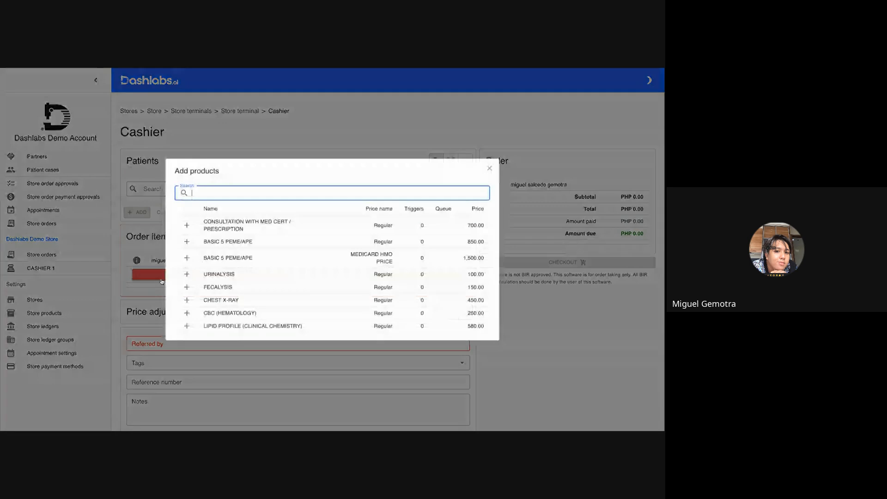
click(199, 230)
click(150, 267)
Step: Add a 700 payment to the order, charged to the BPI Bank Account store ledger
scroll(150, 267, down, 7)
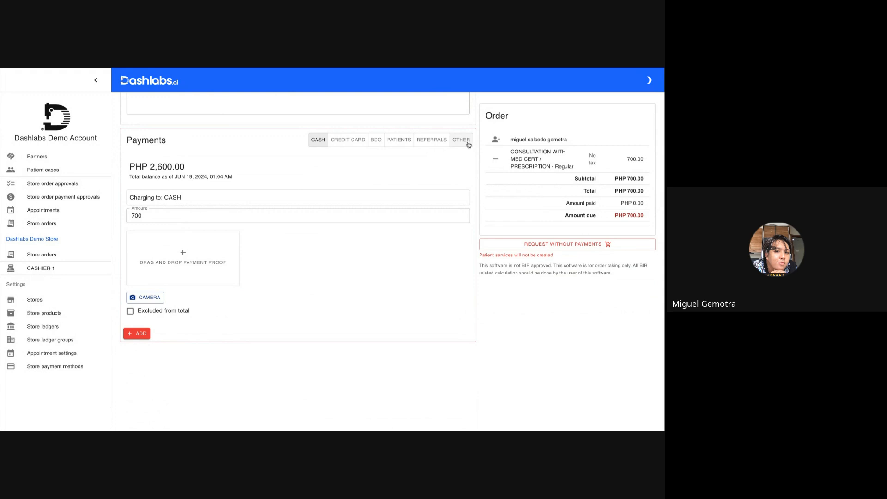
click(467, 145)
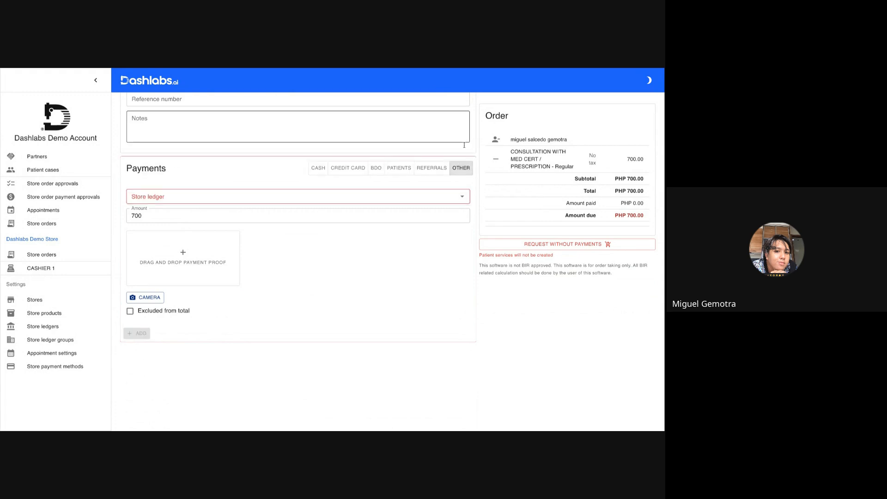
click(164, 198)
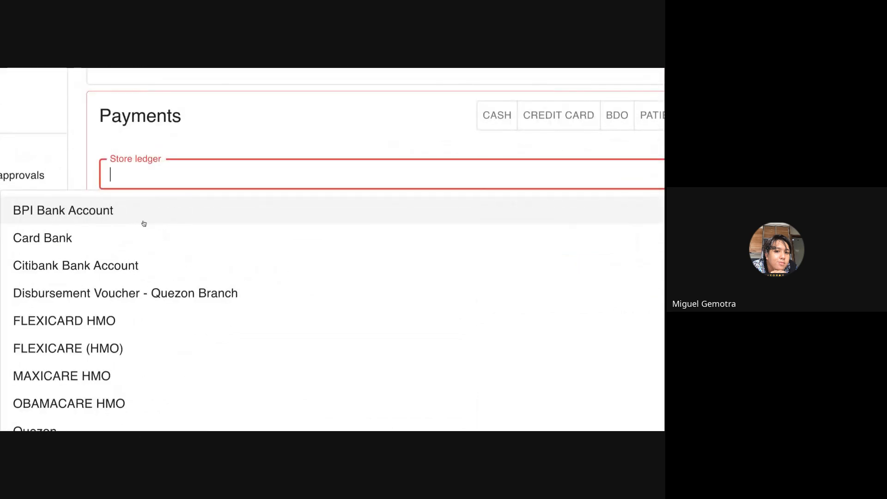
click(121, 214)
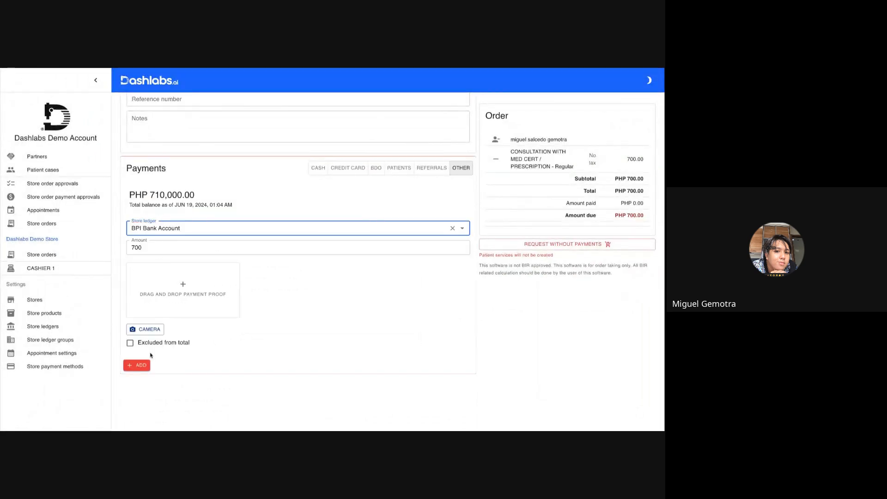
click(141, 365)
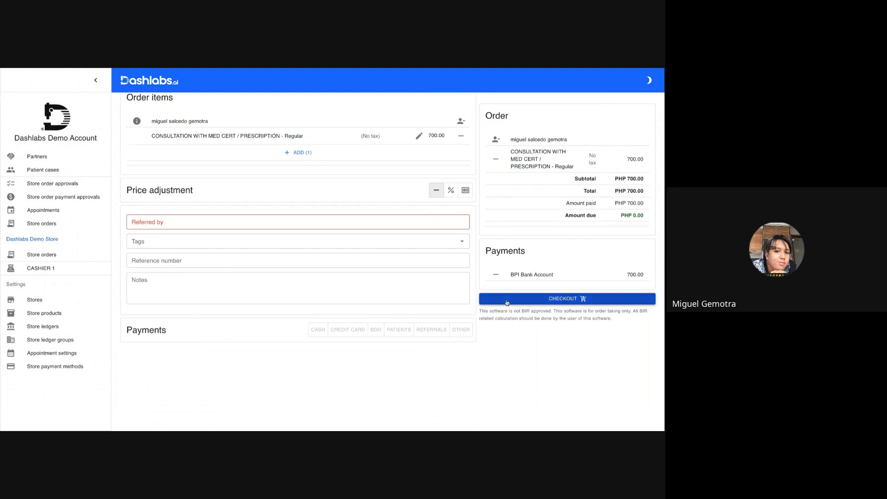
Step: Remove the BPI Bank Account payment from the order
click(496, 277)
click(396, 268)
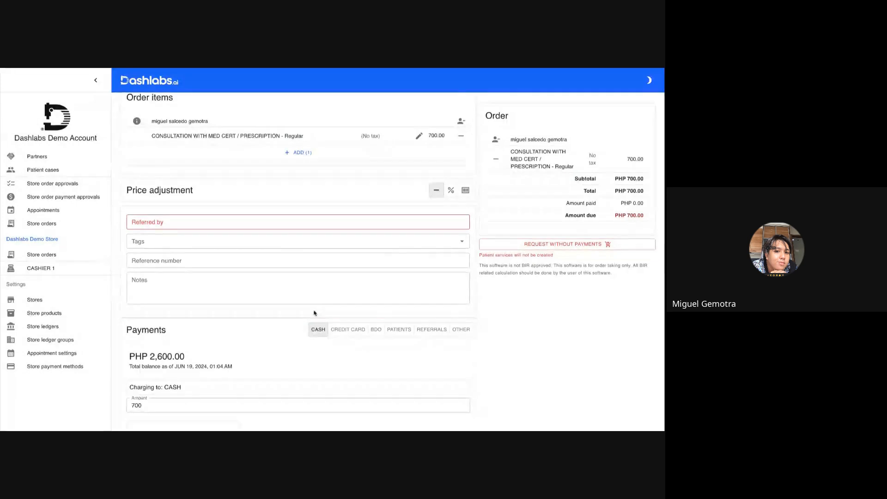
scroll(313, 310, down, 4)
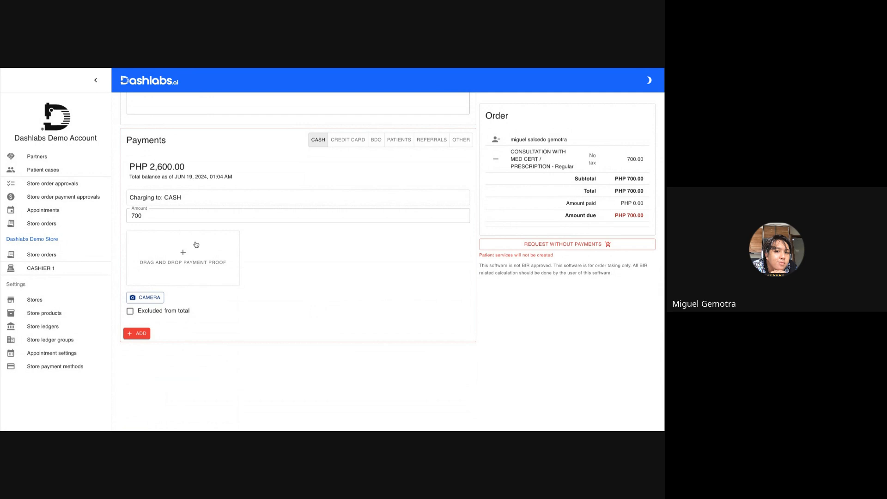
Step: Add a 700 payment charged to the BPI Bank Account store ledger with a payment proof image, and check out the order
click(460, 140)
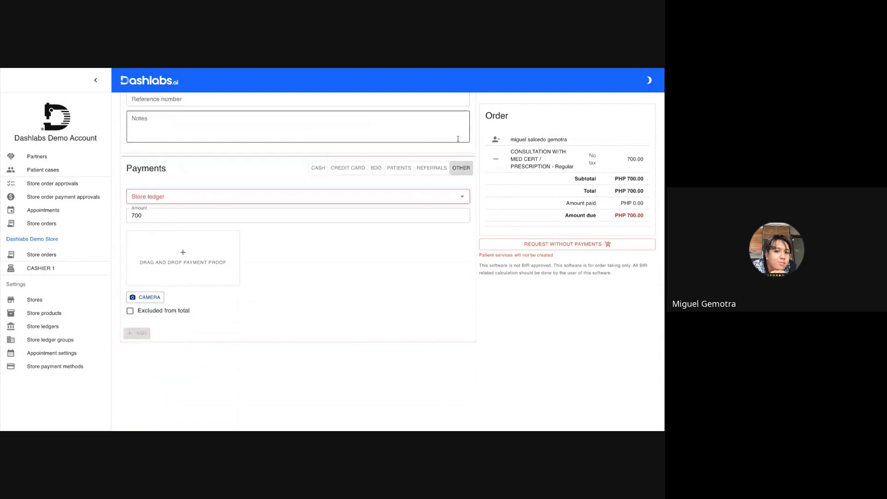
click(166, 197)
click(164, 212)
click(165, 288)
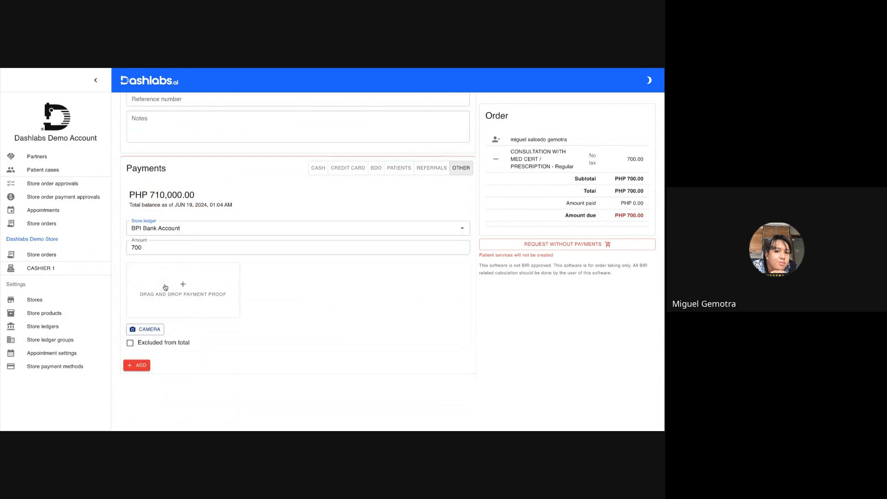
double_click(208, 182)
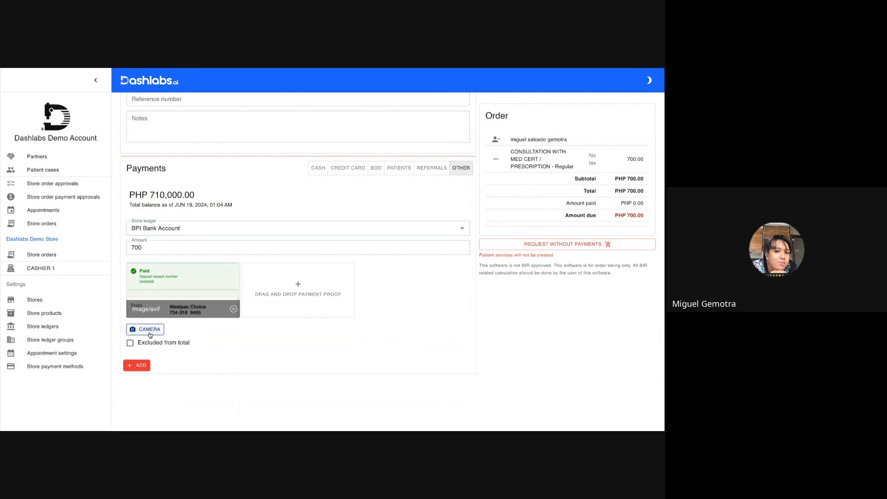
click(136, 365)
click(529, 300)
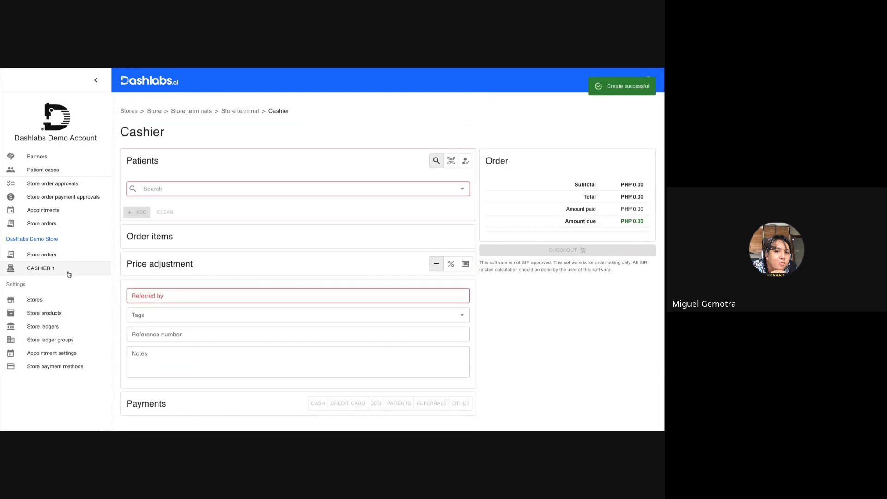
Step: Open the BPI Bank Account store ledger and inspect the description of the CASHIER 1 payment transaction
click(63, 329)
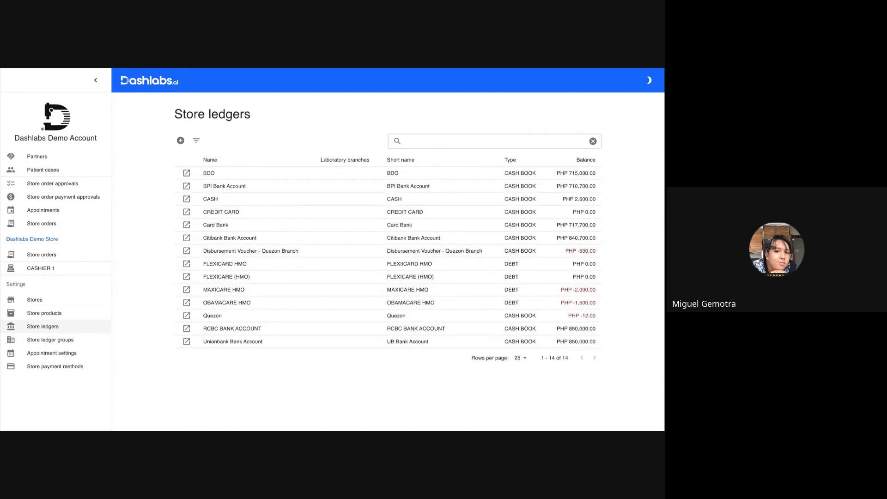
click(186, 185)
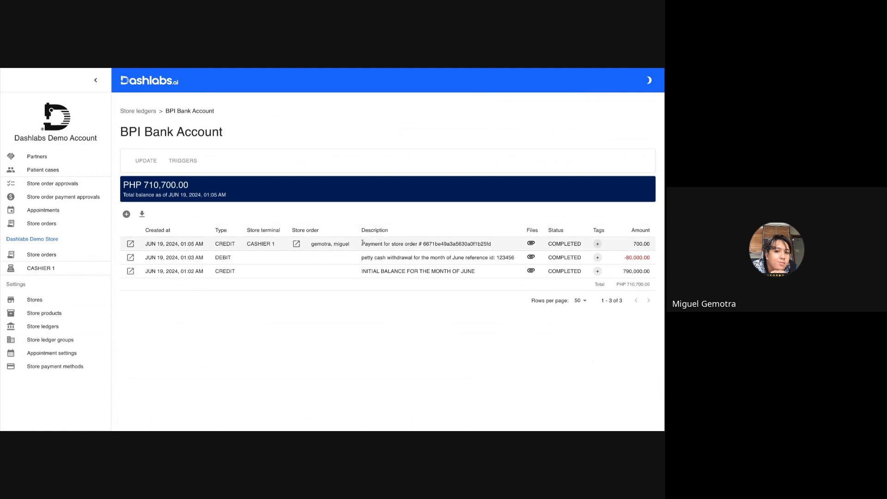
triple_click(497, 244)
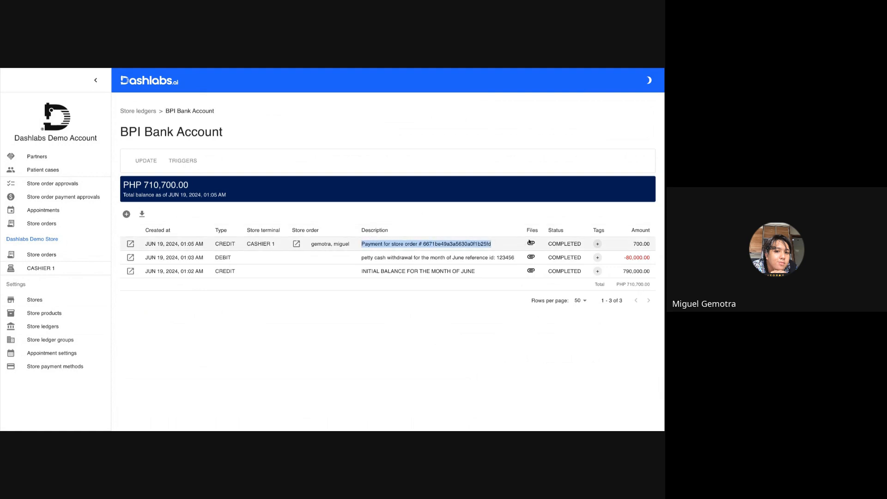
Step: Open the store order linked to the payment and examine its patient, order item, payment and activity details
click(296, 245)
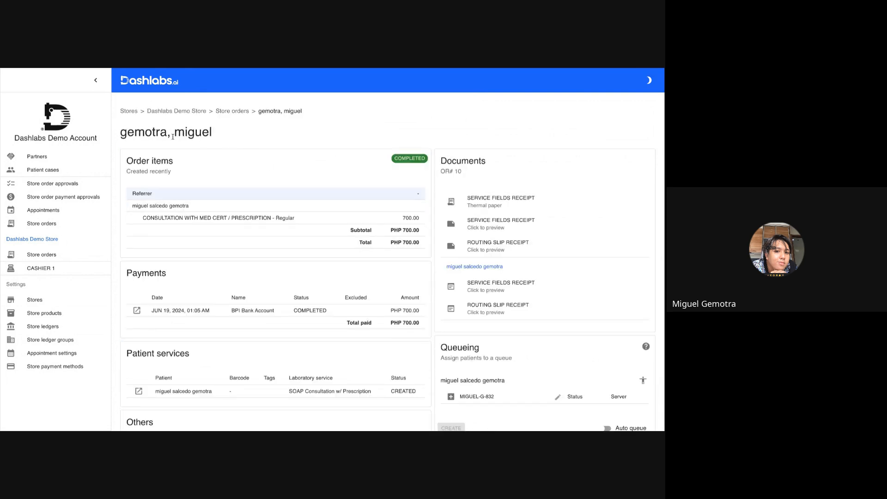
double_click(185, 130)
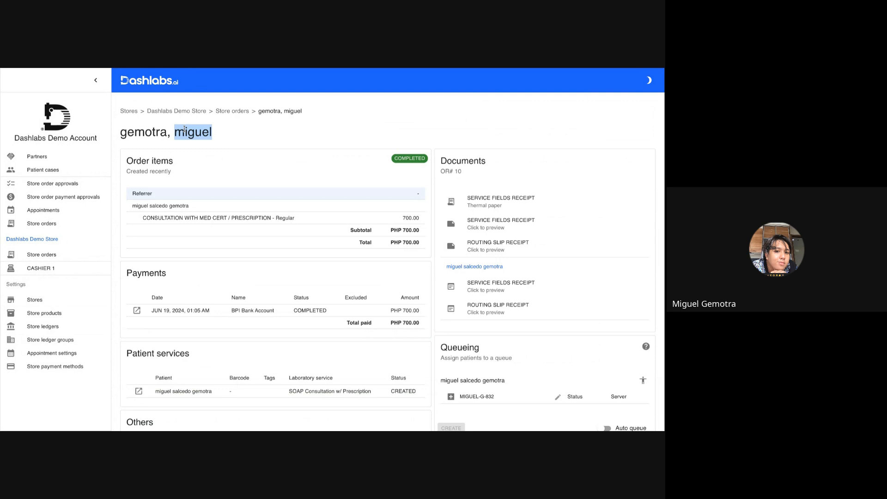
triple_click(166, 218)
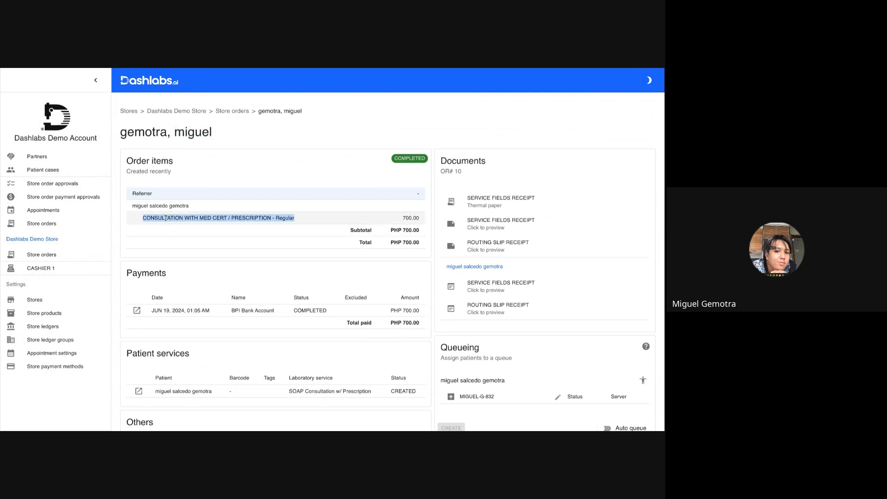
scroll(166, 218, down, 5)
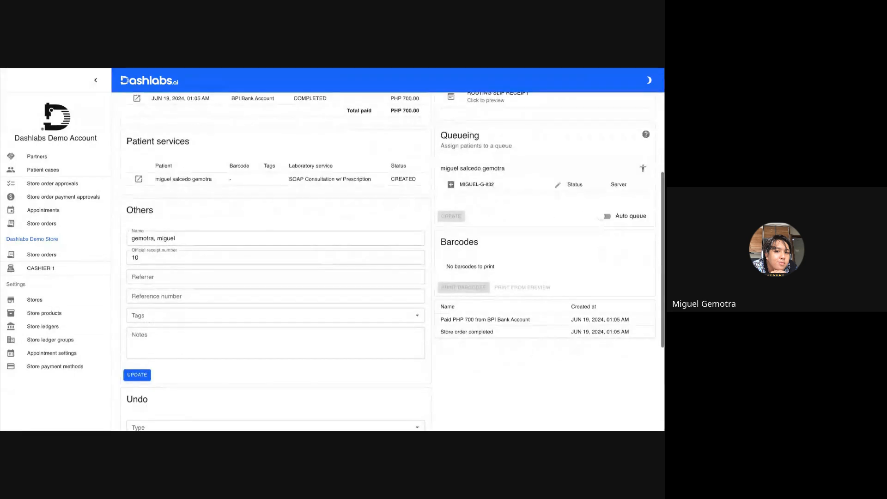
scroll(185, 189, up, 1)
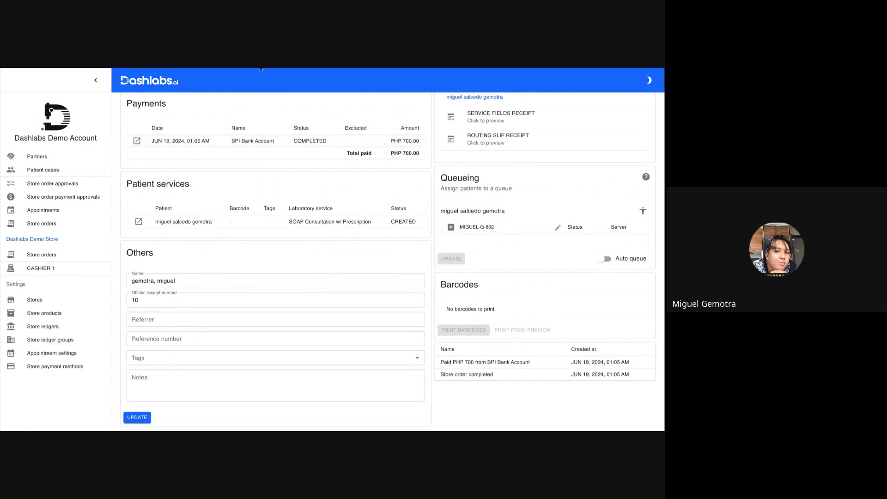
Step: Return to the BPI Bank Account ledger and review its total balance and name
click(1, 70)
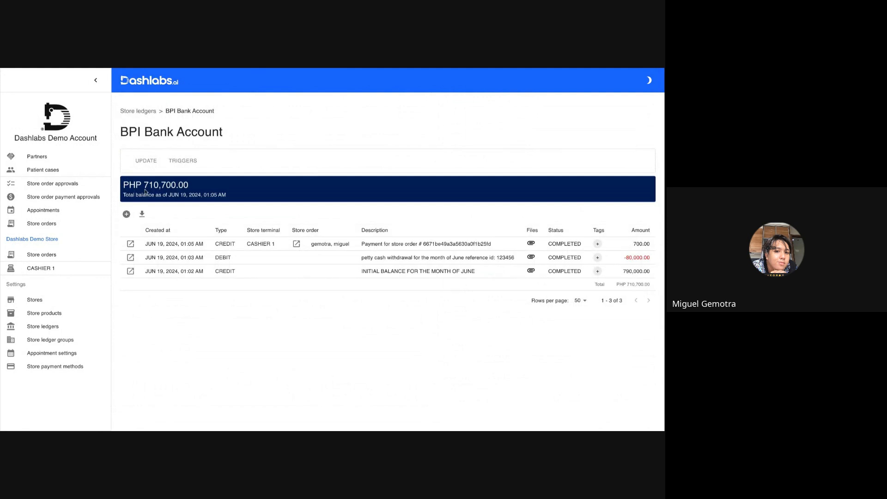
drag(142, 184, 209, 183)
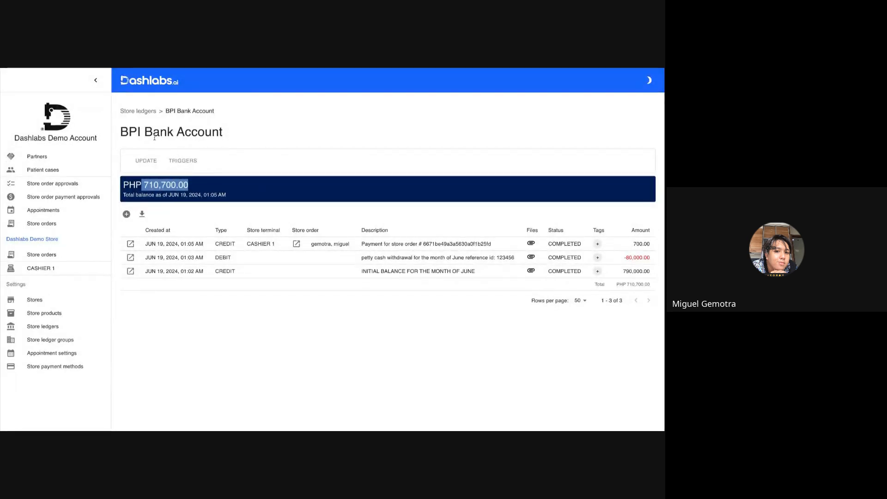
triple_click(152, 133)
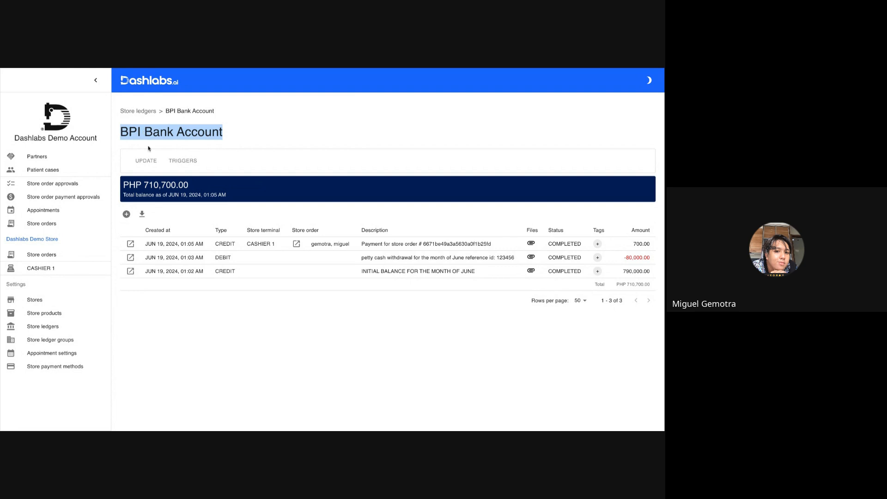
Step: Generate the ledger's INTERNAL SOA document for this month and open the downloadable PDF
click(143, 215)
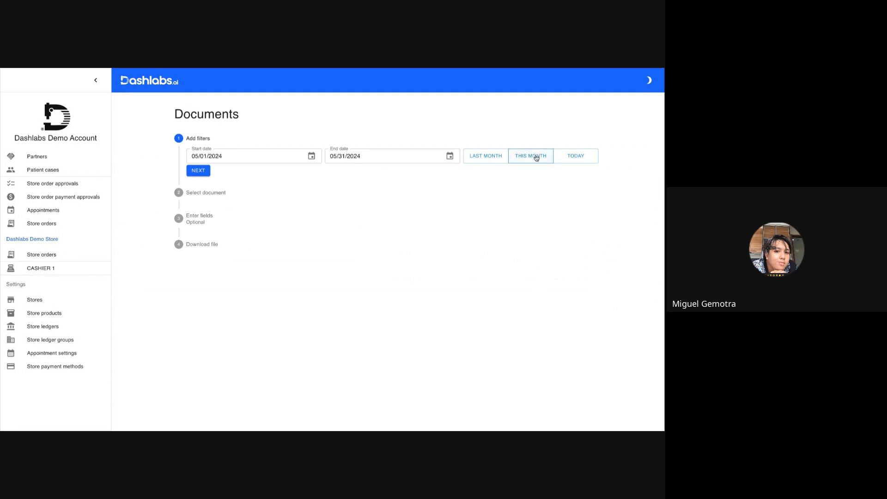
click(535, 157)
click(205, 171)
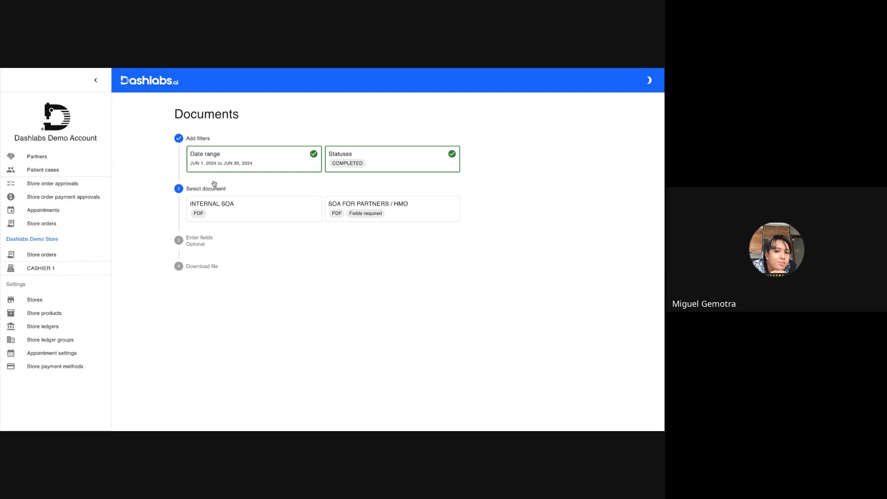
click(216, 209)
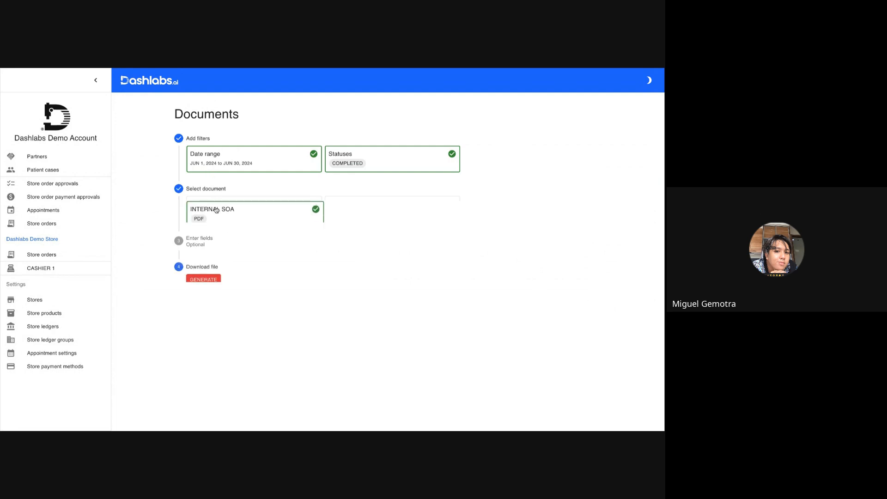
click(206, 282)
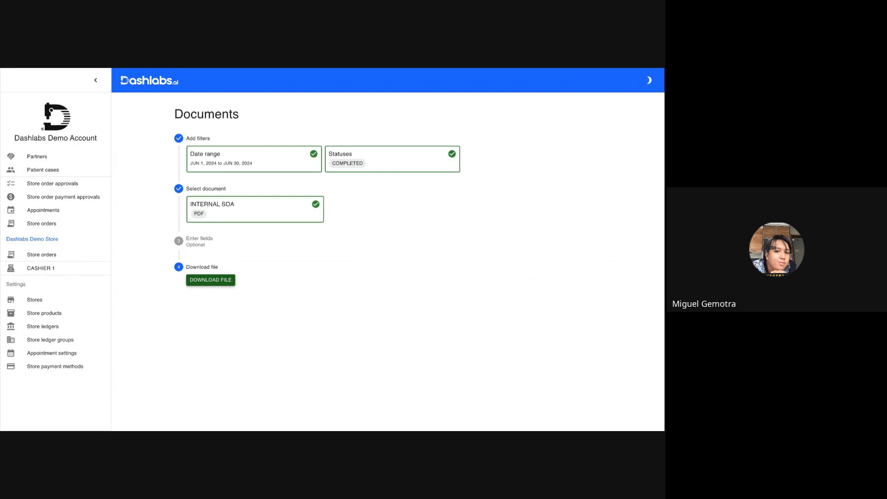
click(208, 281)
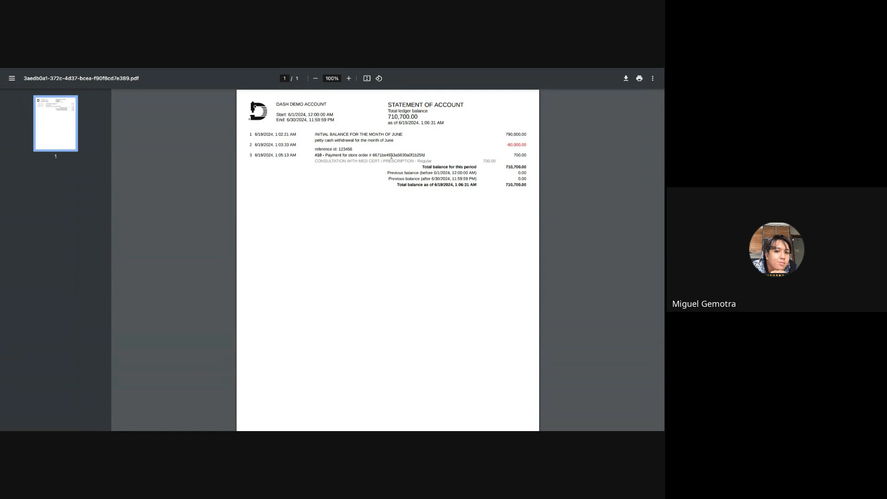
Step: Examine the total ledger balance and its as-of date in the statement of account
scroll(421, 94, up, 5)
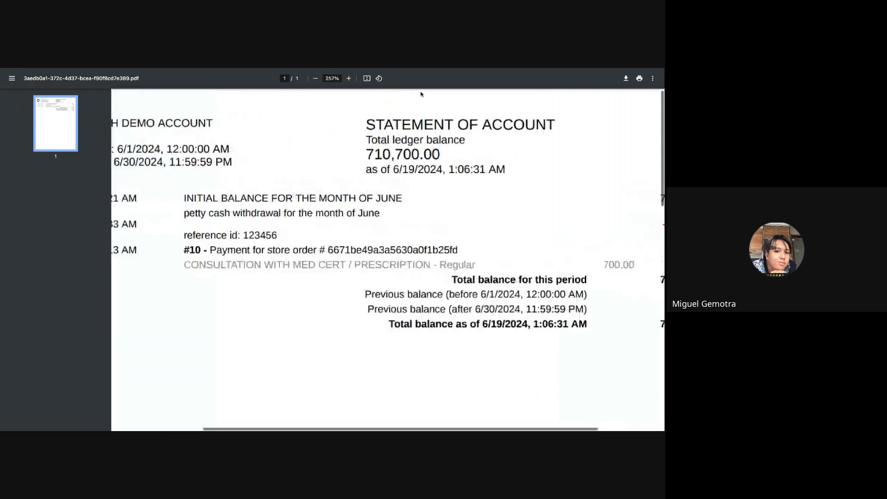
drag(365, 160, 435, 160)
drag(391, 179, 513, 177)
scroll(511, 176, down, 3)
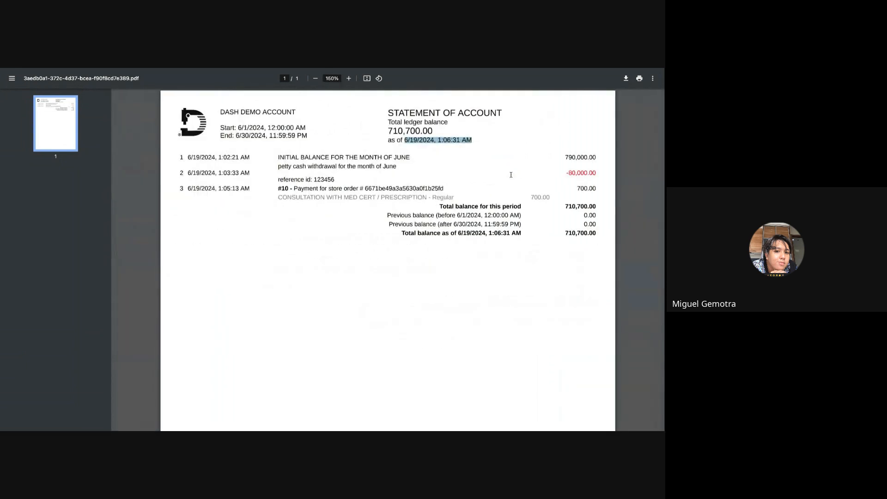
Step: Examine the statement's initial balance, petty cash withdrawal and order payment amounts, and advance the checklist slide past the document download item
scroll(631, 161, up, 3)
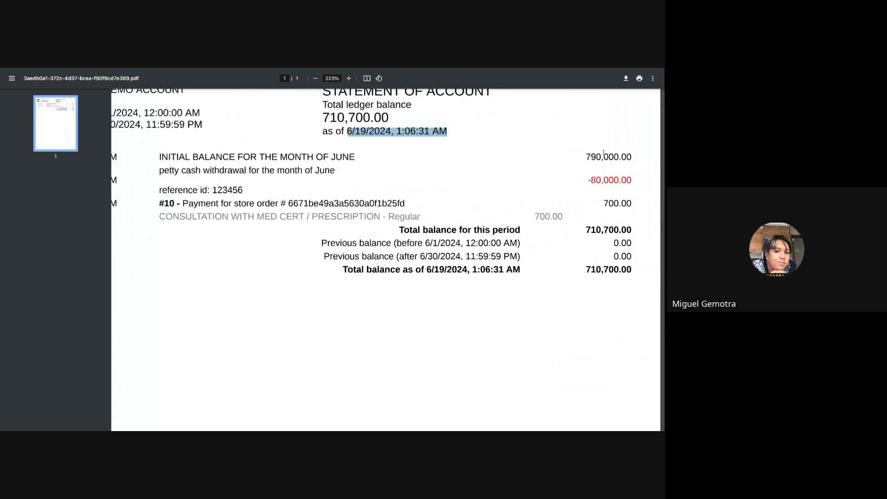
click(602, 157)
triple_click(602, 157)
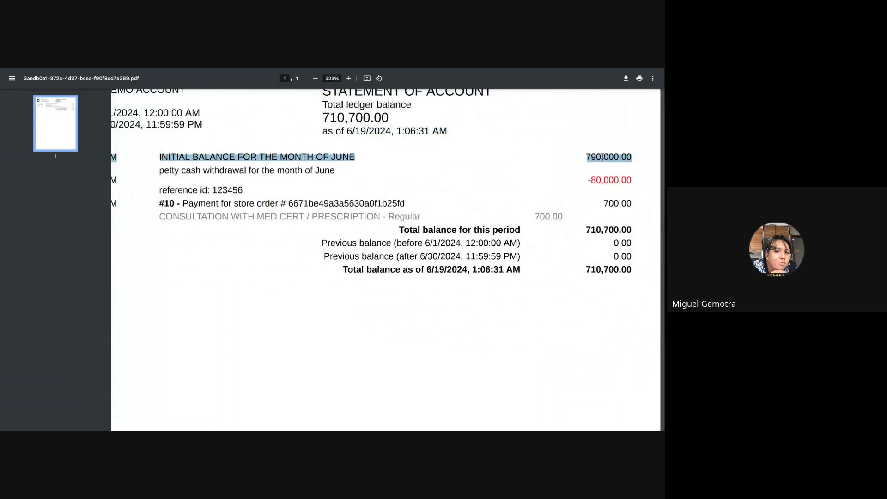
triple_click(607, 181)
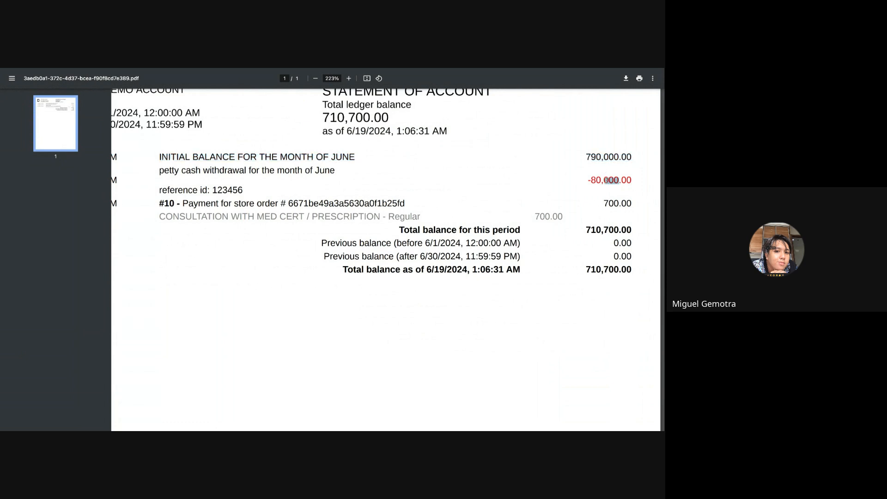
triple_click(607, 204)
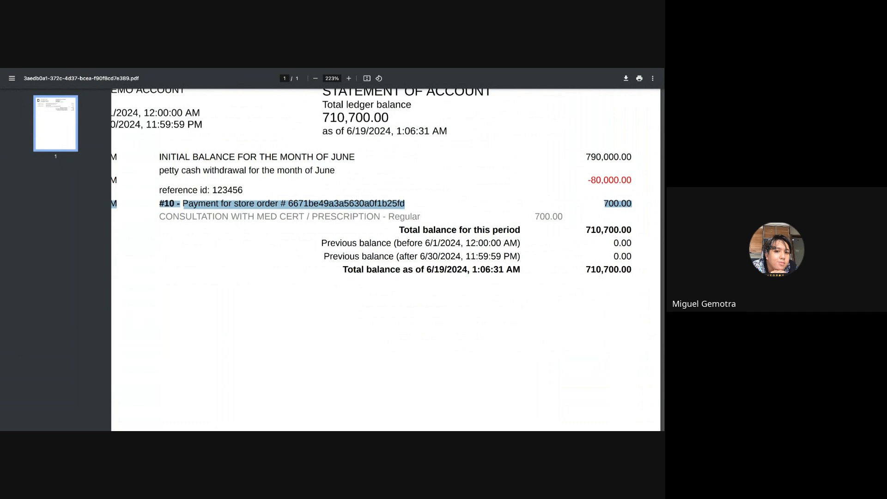
scroll(495, 253, down, 5)
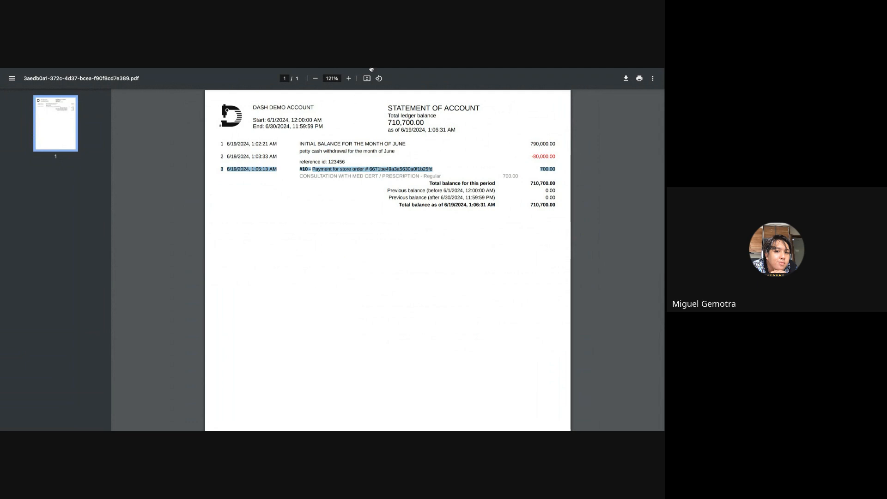
key(ctrl+Tab)
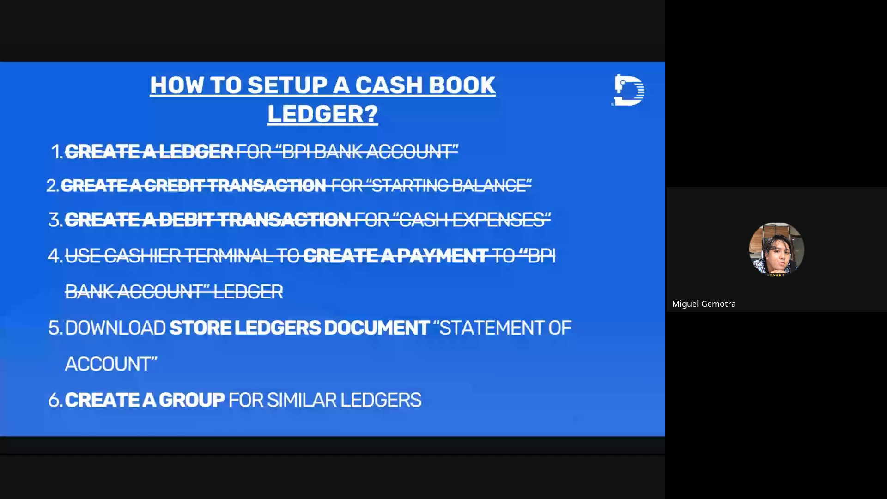
key(Right)
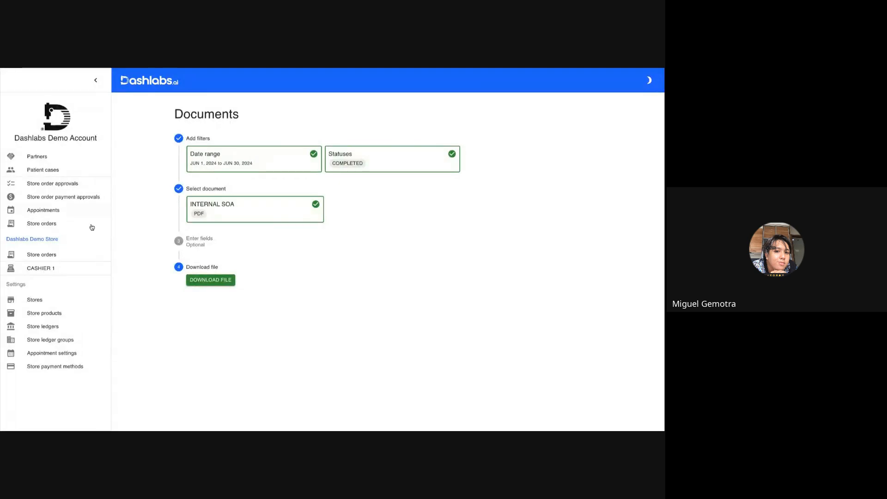
Step: Start a new store ledger group named BANK ACCOUNTS PHILIPPINES
click(66, 341)
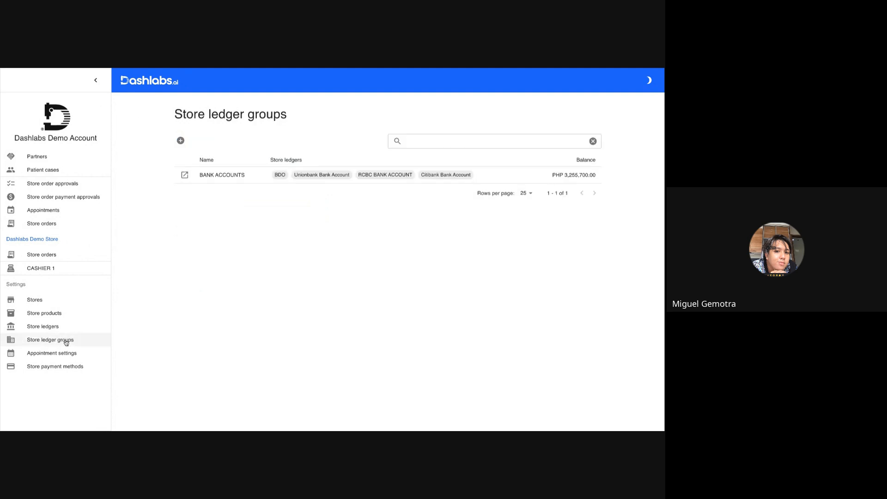
click(180, 140)
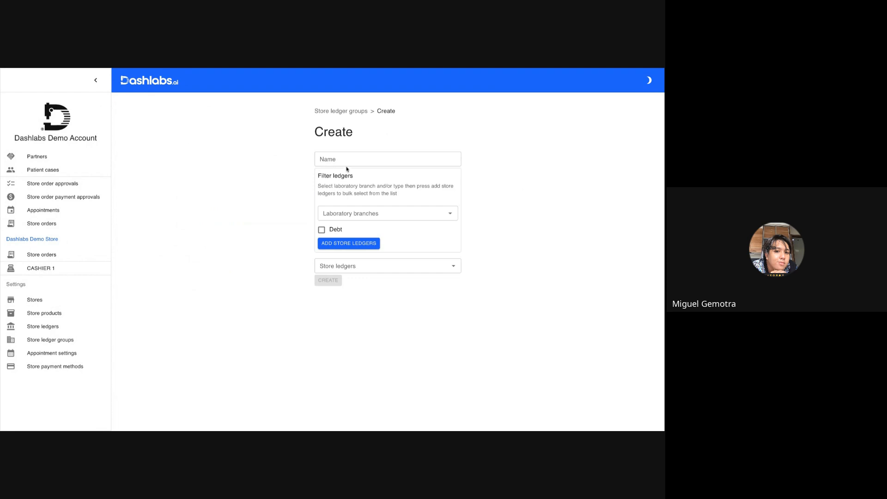
click(333, 160)
text(BANK)
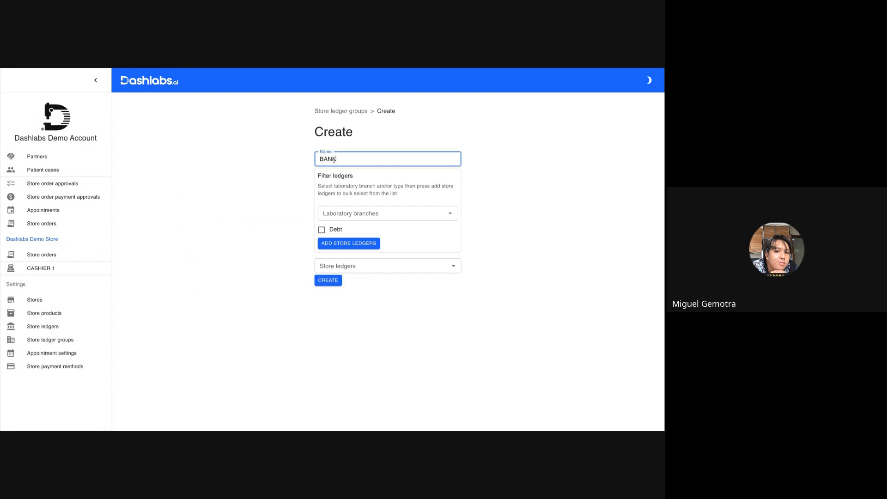
text( ACCOUNTS PHILIPPINES)
Step: Add the BDO, Unionbank Bank Account and BPI Bank Account cash book ledgers to the group and create it
click(338, 267)
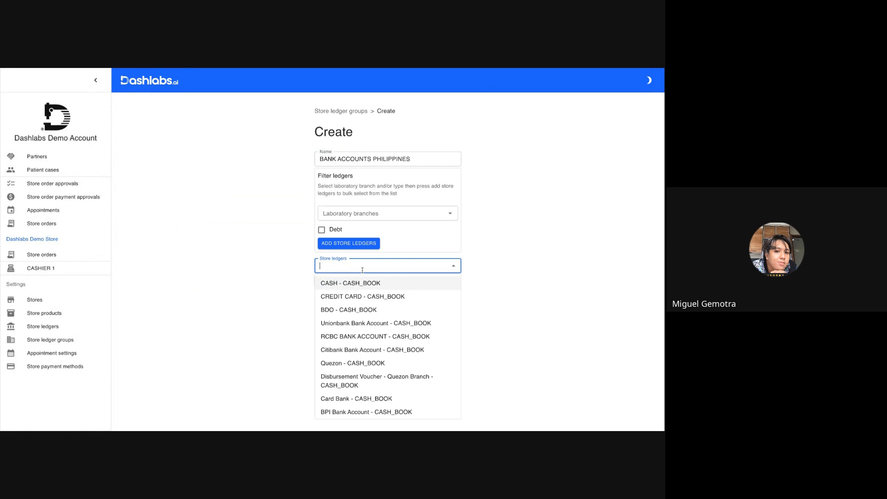
click(355, 310)
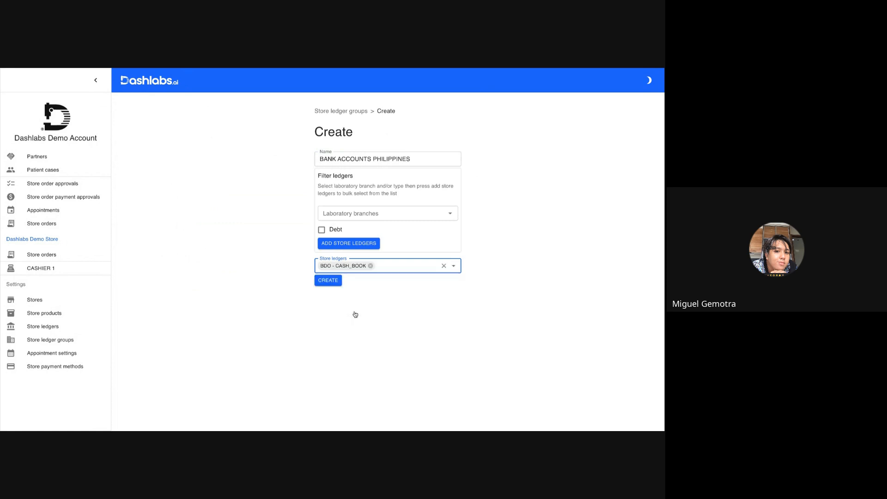
click(390, 267)
click(370, 322)
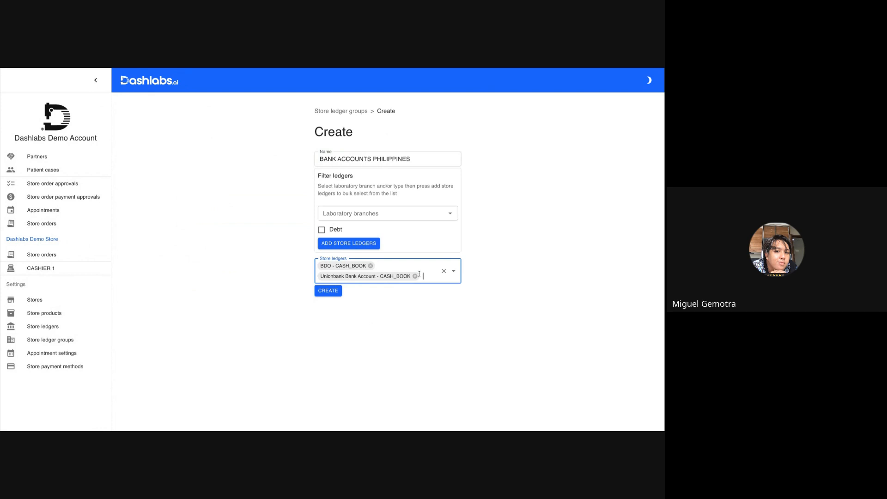
click(419, 273)
text(BP)
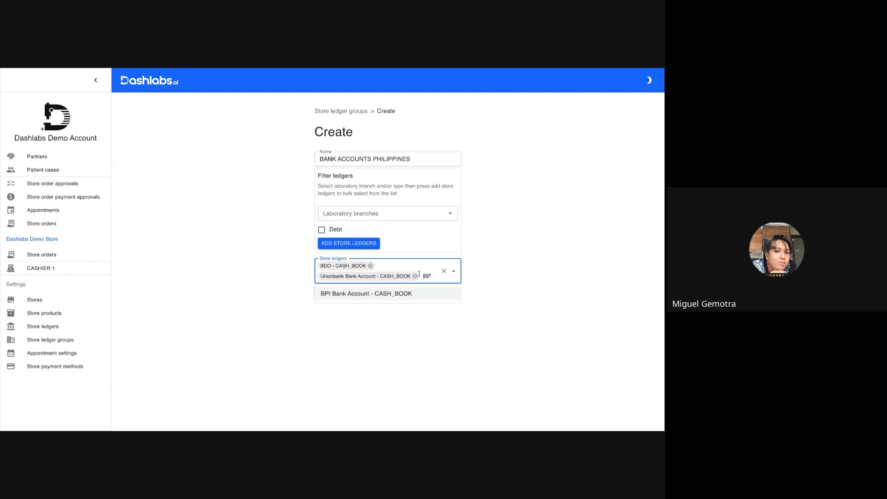
click(383, 293)
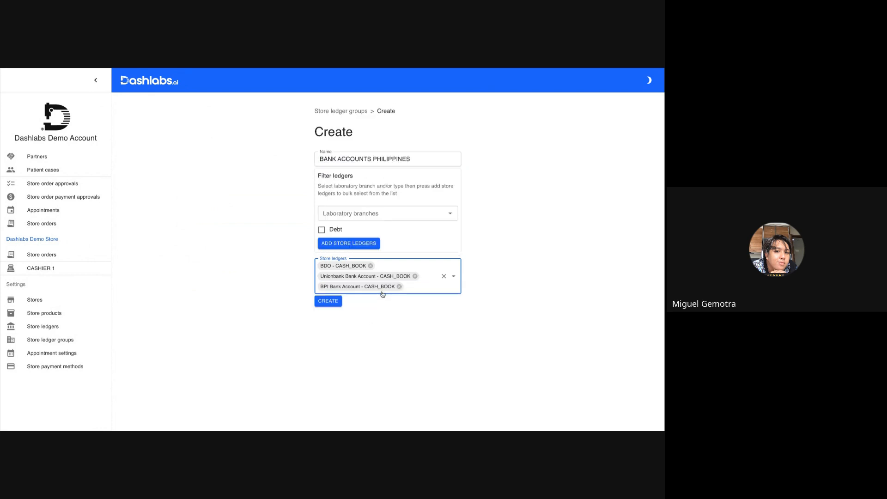
click(337, 303)
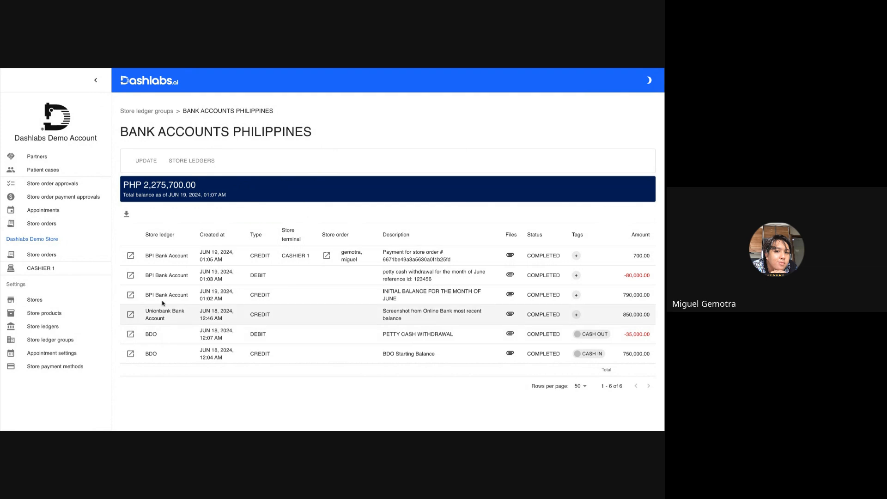
Step: Examine which transactions in the group belong to the BPI, Unionbank and BDO ledgers
triple_click(160, 257)
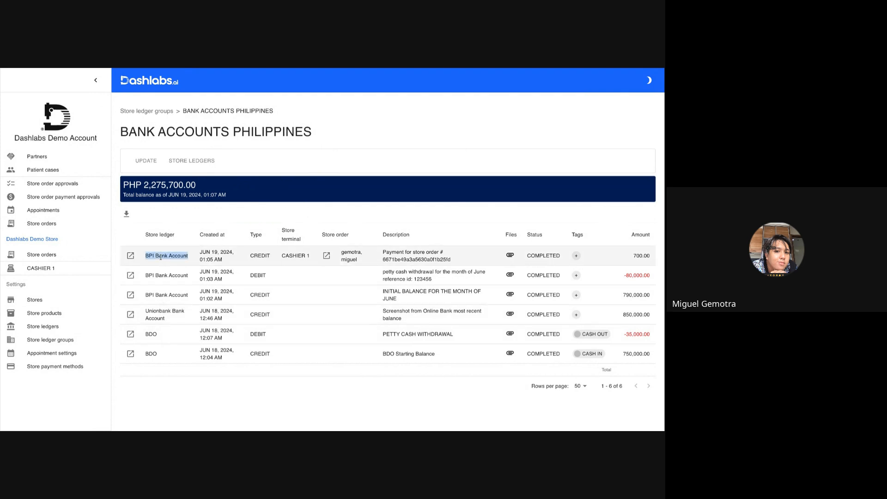
triple_click(157, 318)
double_click(152, 337)
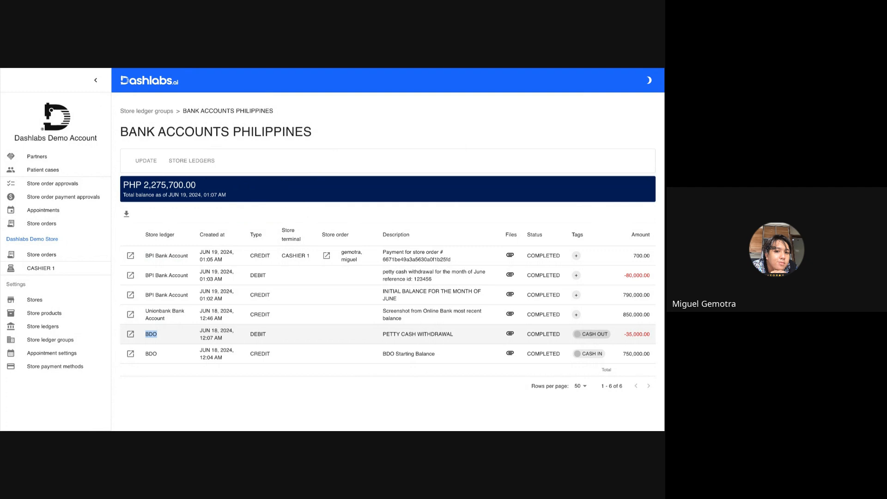
Step: Generate the INTERNAL SOA document for the BANK ACCOUNTS PHILIPPINES group for this month and open the PDF
click(125, 216)
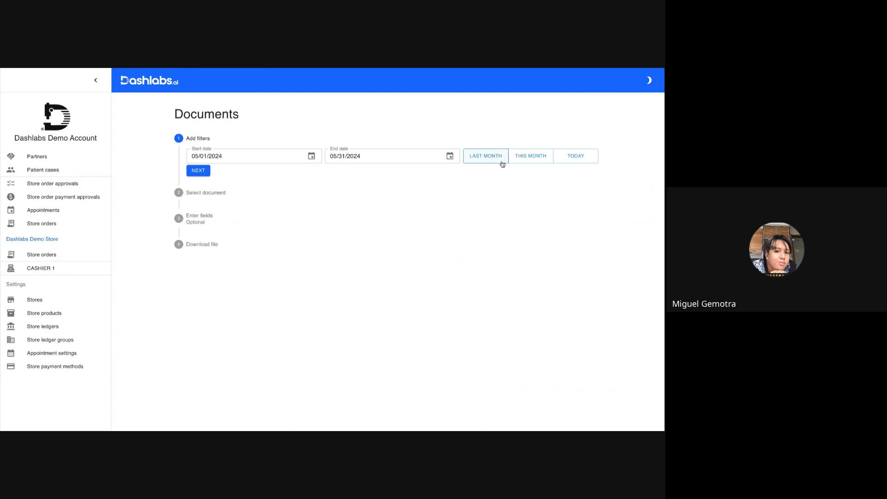
click(520, 159)
click(200, 170)
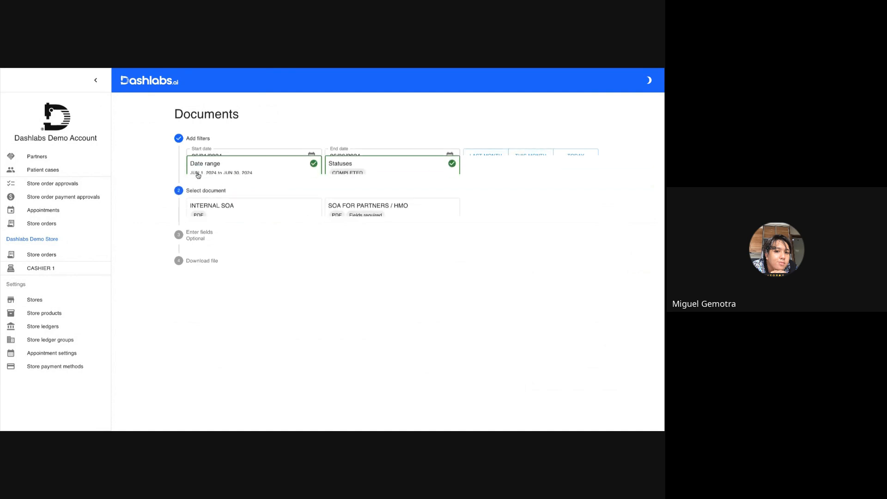
click(301, 214)
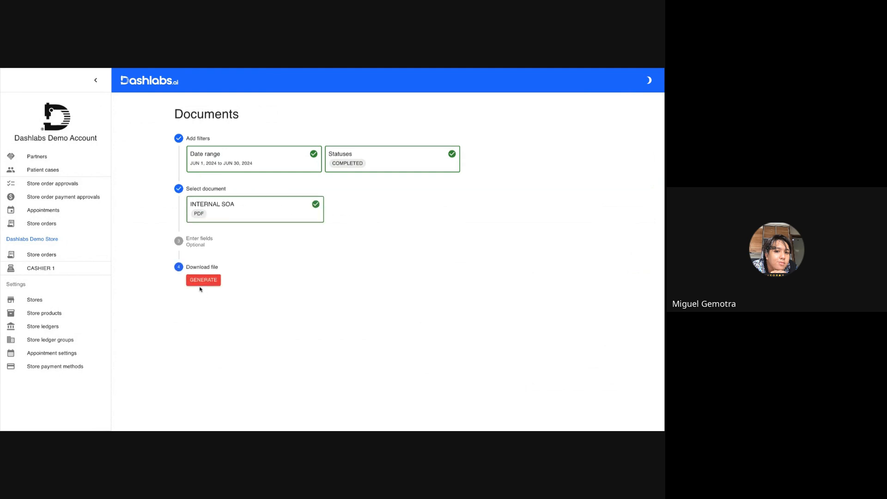
click(197, 283)
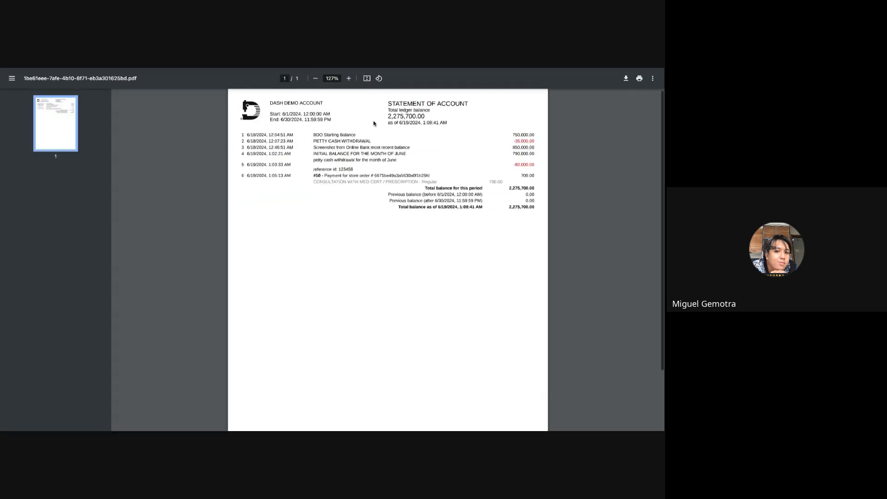
Step: Examine the group statement's BDO starting balance, petty cash withdrawal, online bank balance and June initial balance entries
scroll(373, 128, up, 5)
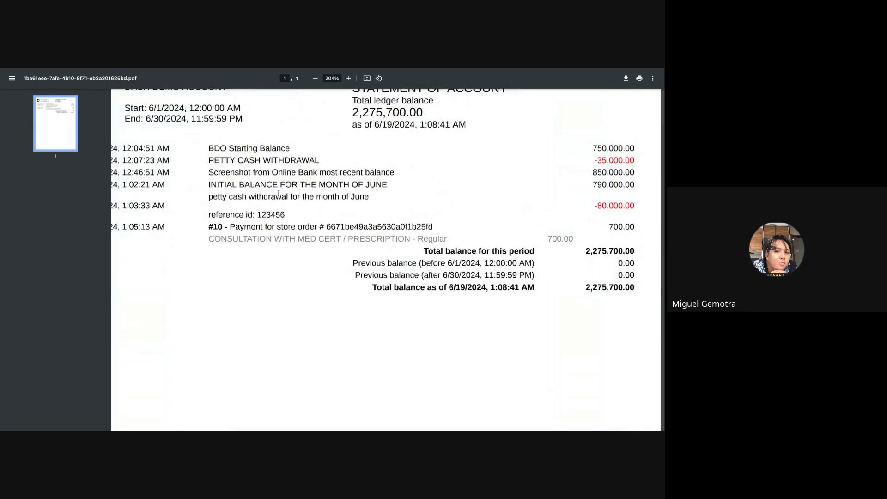
triple_click(222, 147)
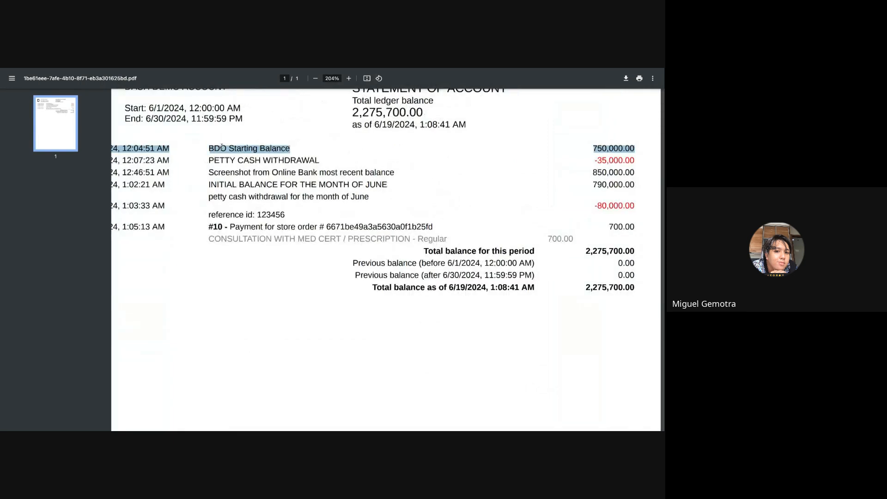
triple_click(229, 160)
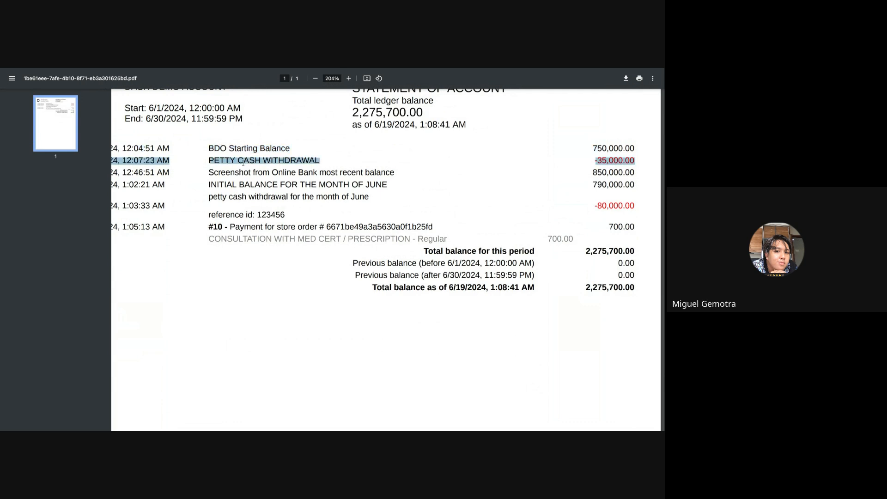
triple_click(242, 172)
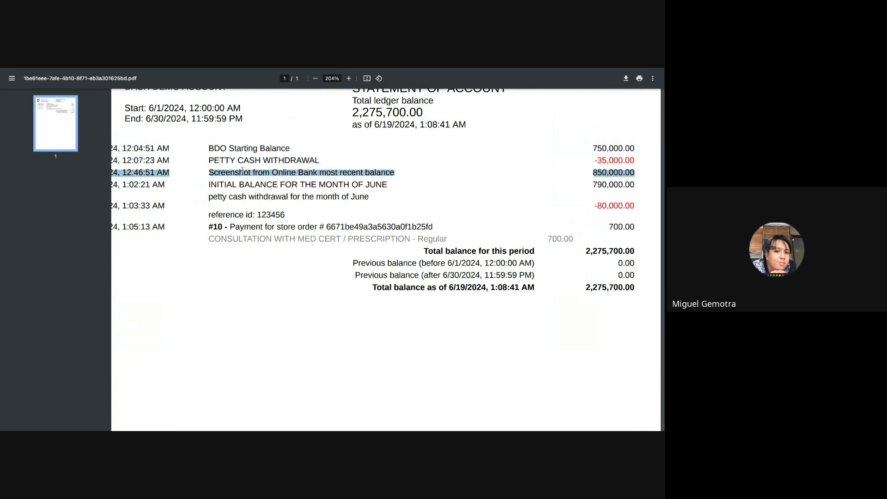
triple_click(241, 184)
click(242, 185)
scroll(239, 194, down, 4)
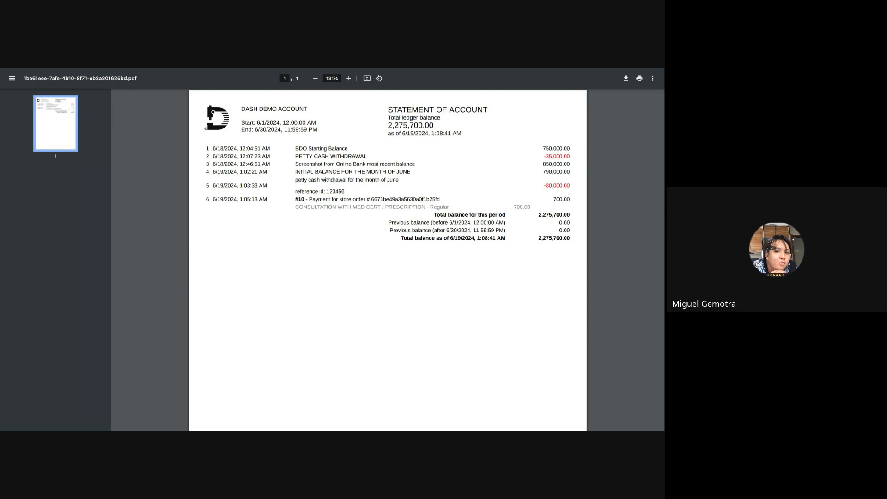
Step: Switch to the presentation, strike off the checklist item about creating a group for similar ledgers, and advance to the following slide
key(alt+Tab)
key(Right)
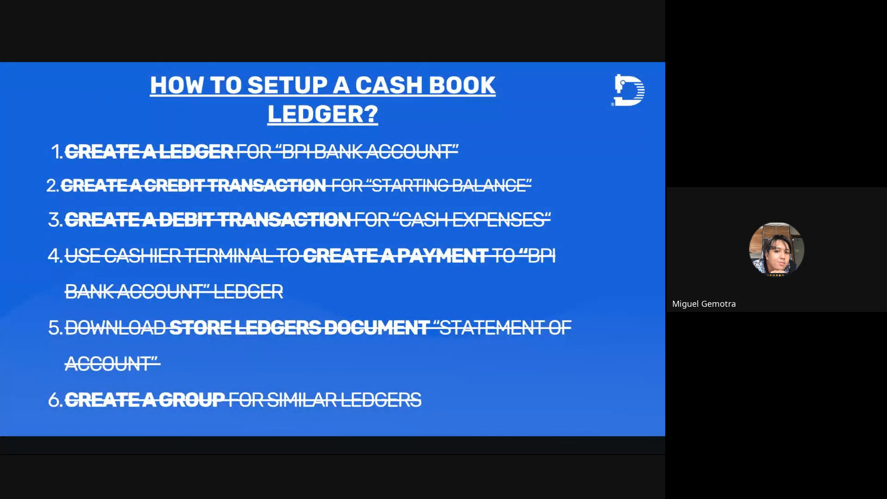
key(Right)
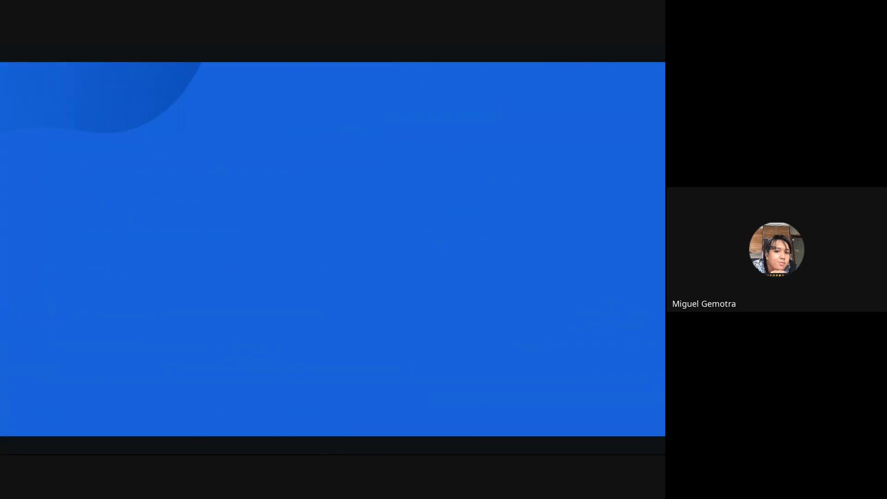